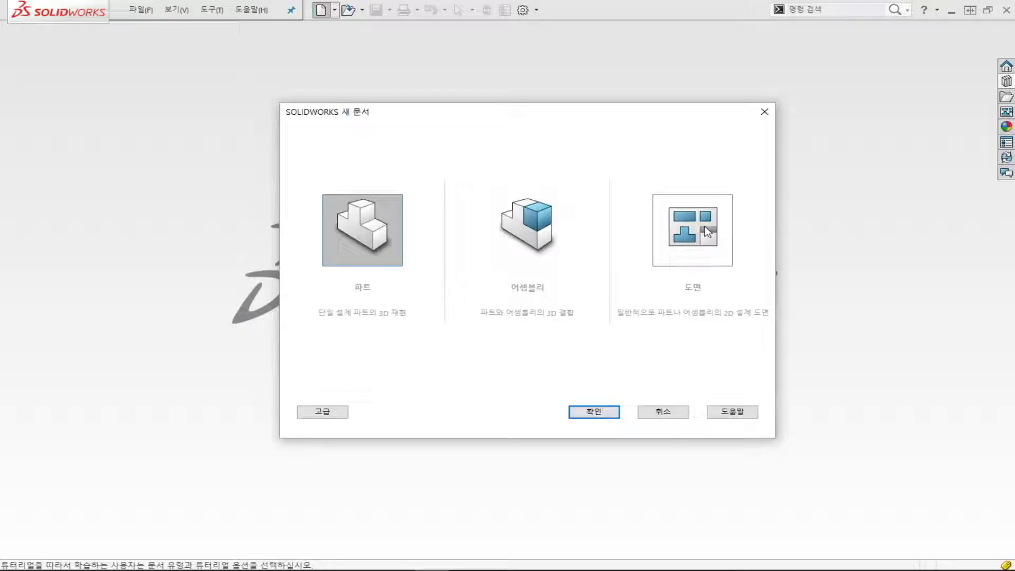
# Step: Create a new drawing document with the standard A3 (ISO) sheet format
pyautogui.click(708, 232)
pyautogui.click(593, 412)
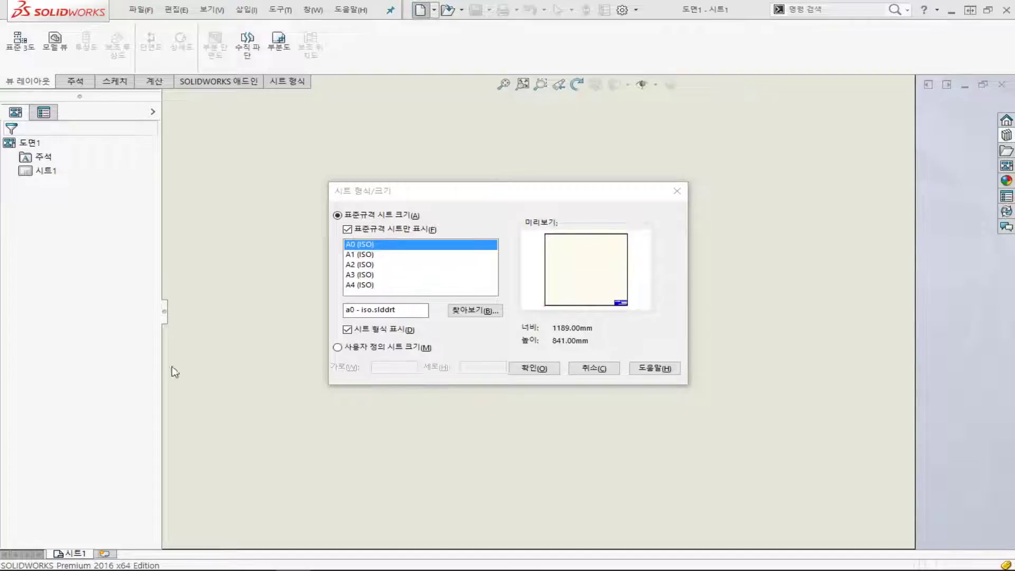
pyautogui.click(362, 276)
pyautogui.click(538, 369)
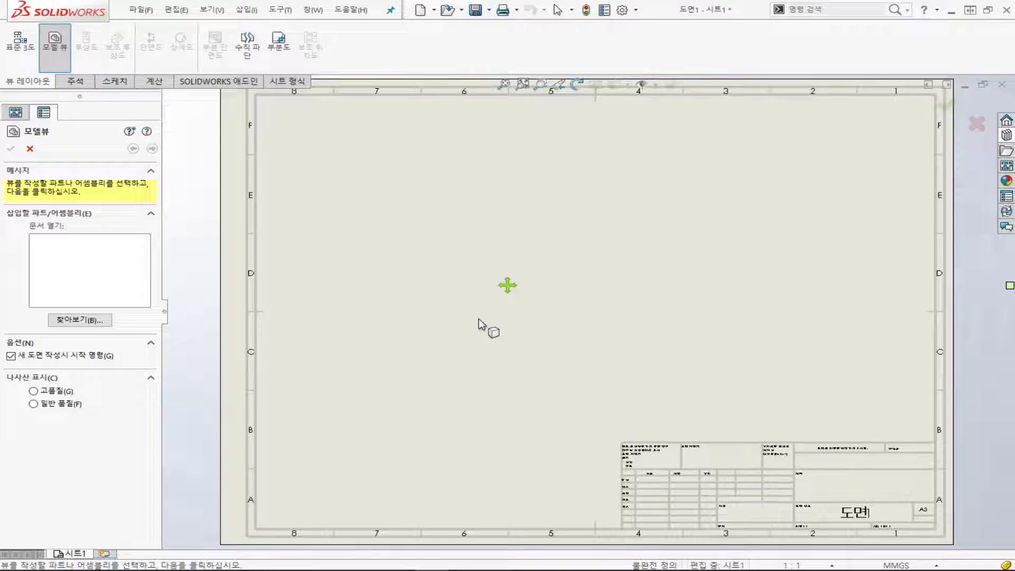
# Step: Customize the interface to display the Layer (레이어) and Line Format (선 형식) toolbars
pyautogui.click(638, 10)
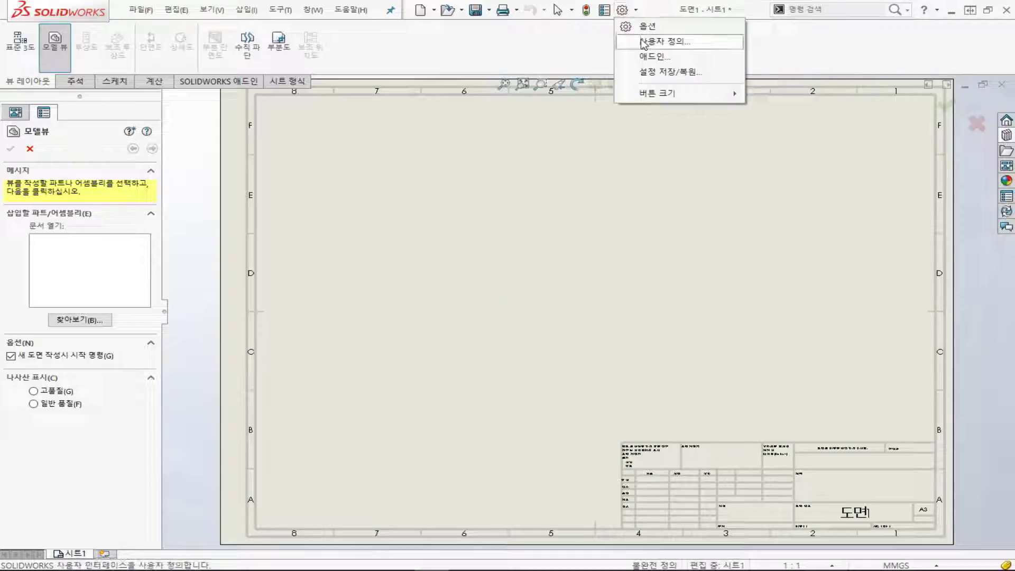
pyautogui.click(702, 46)
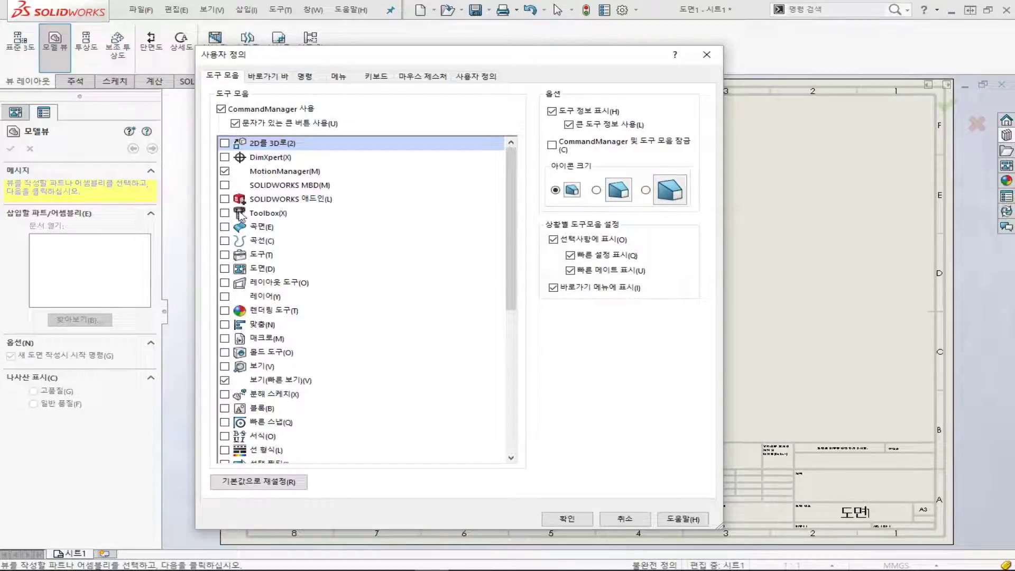
pyautogui.click(225, 296)
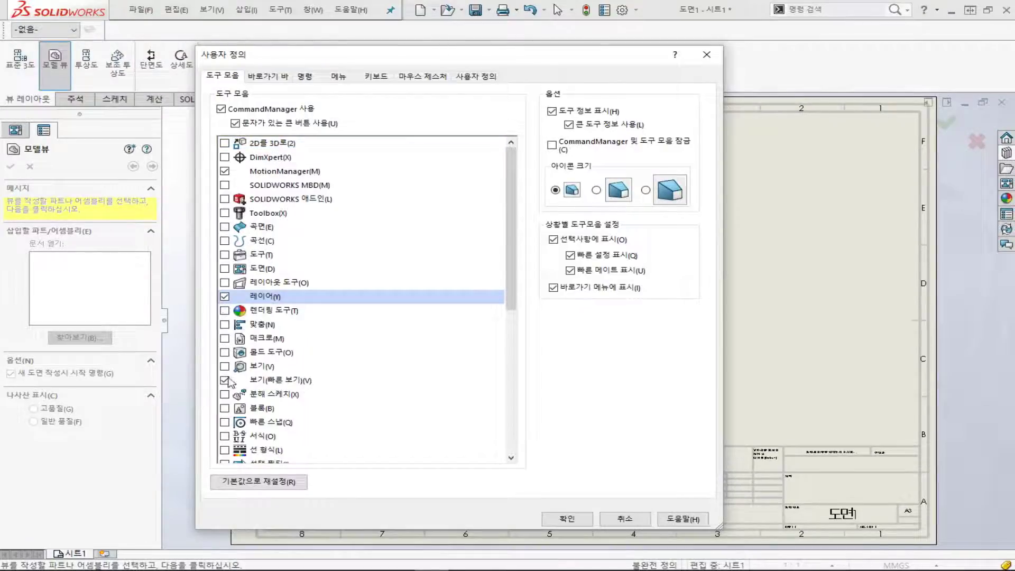
pyautogui.click(224, 451)
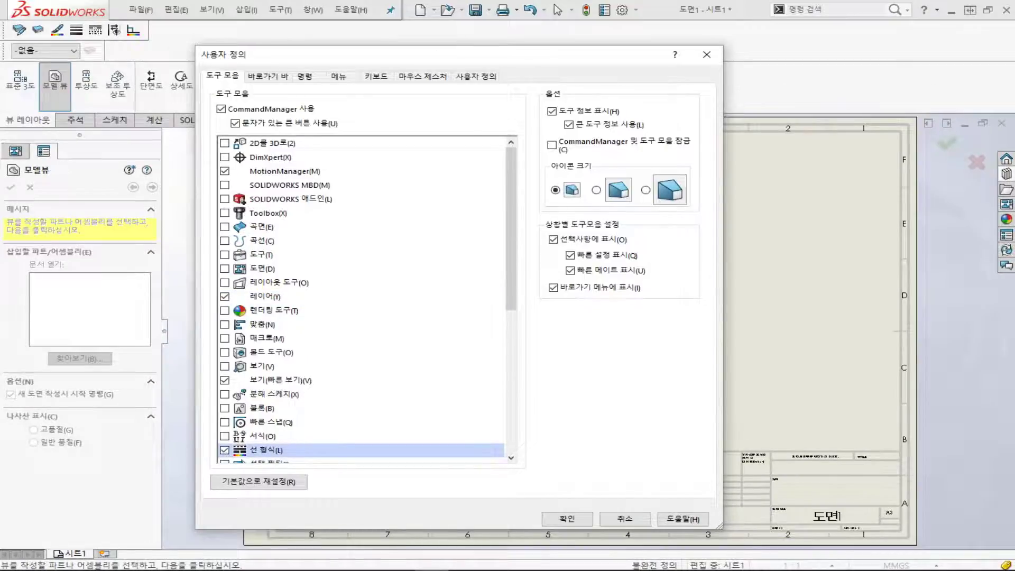
pyautogui.click(566, 519)
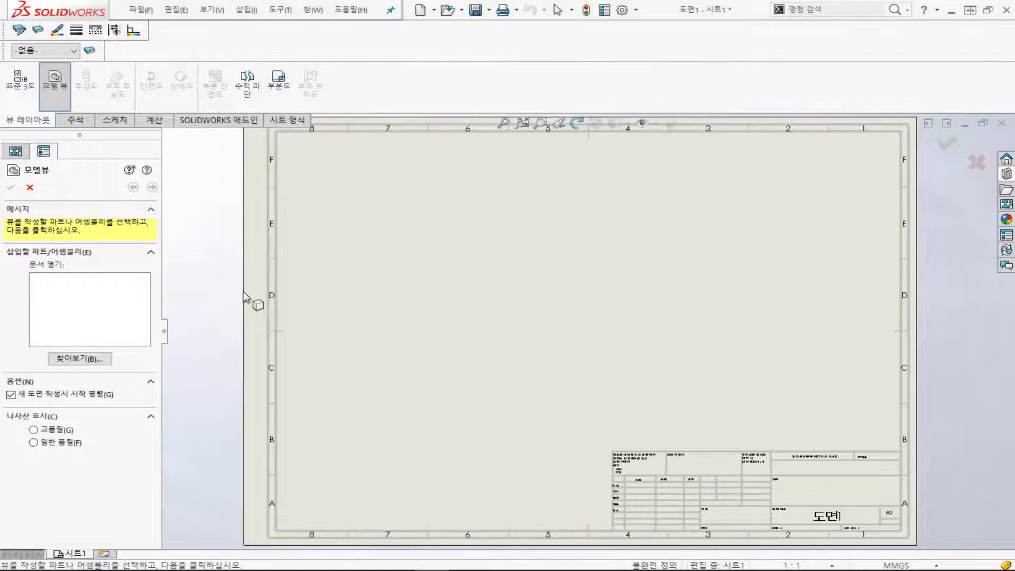
# Step: Place the Line Format and Layer toolbars side by side beside the CommandManager and cancel the Model View command
pyautogui.moveTo(6, 30); pyautogui.dragTo(534, 31)
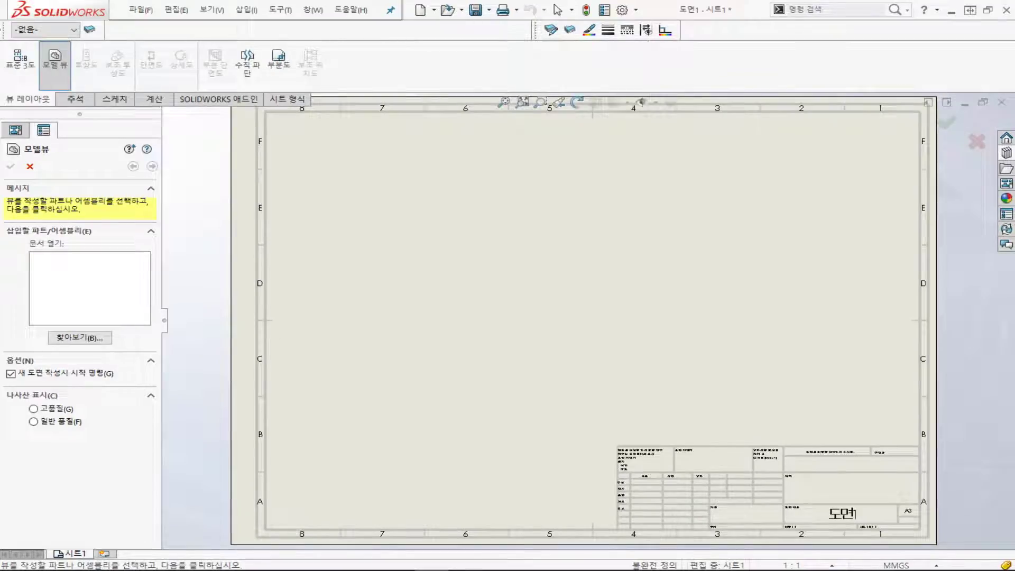
pyautogui.moveTo(8, 30); pyautogui.dragTo(645, 47)
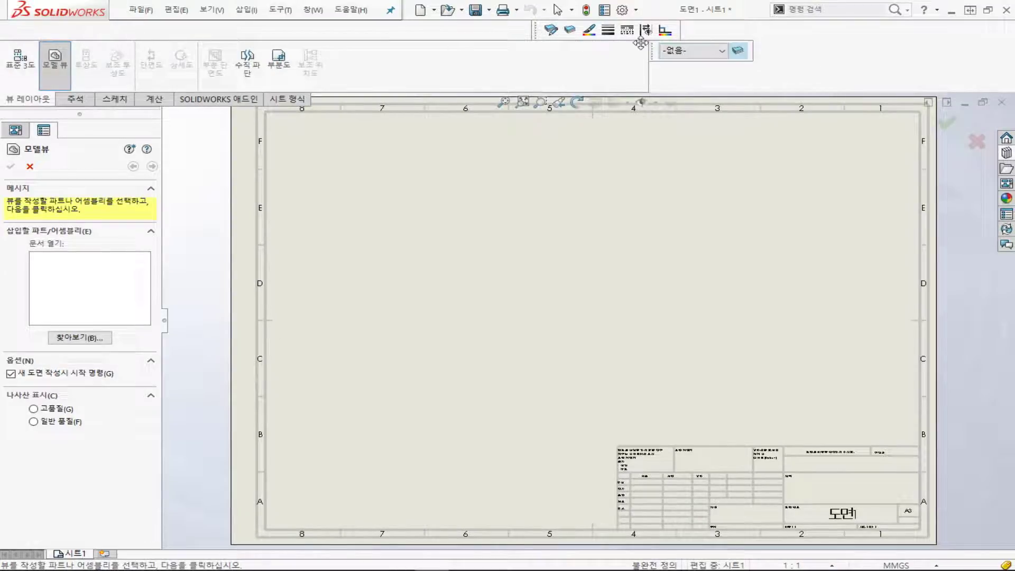
pyautogui.moveTo(536, 30); pyautogui.dragTo(692, 59)
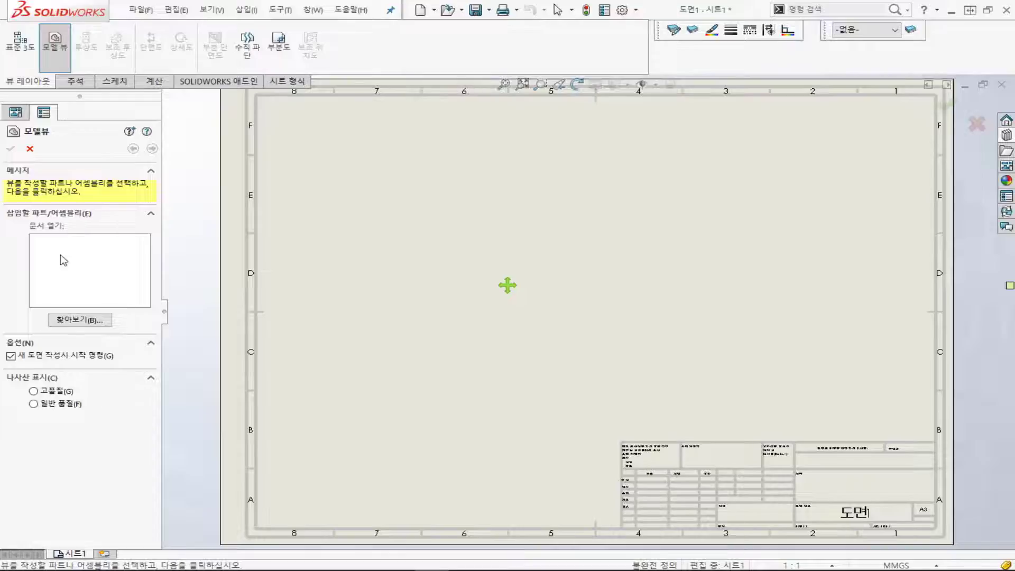
pyautogui.click(30, 149)
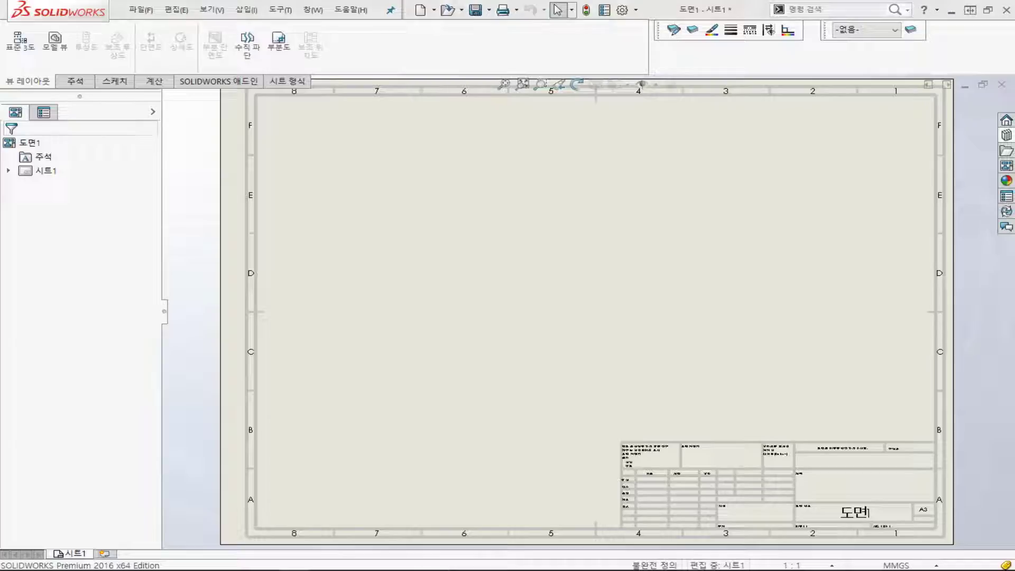
# Step: Show the annotation commands and close the gaps around the Line Format and Layer toolbars
pyautogui.click(74, 82)
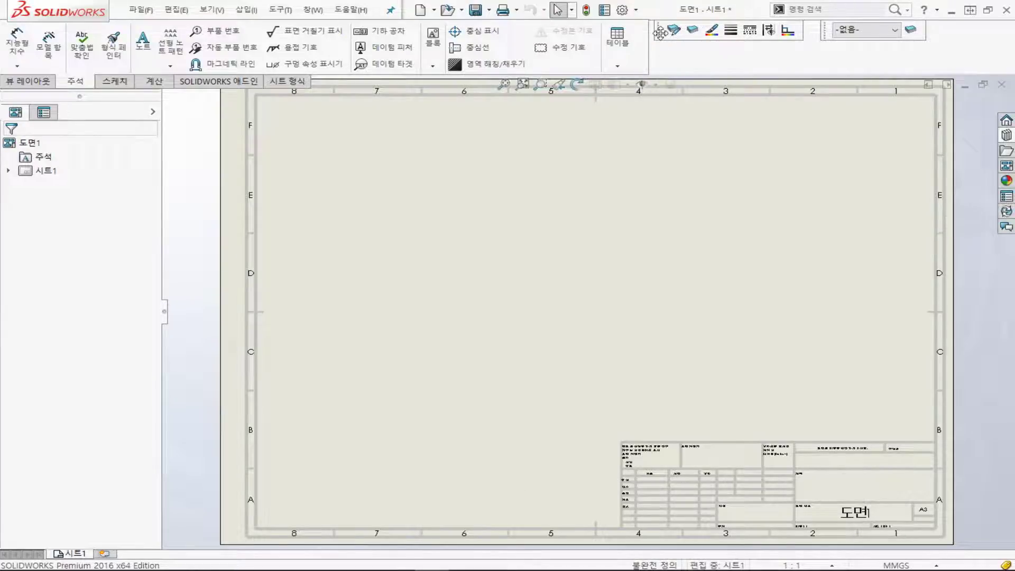
pyautogui.moveTo(660, 36); pyautogui.dragTo(656, 36)
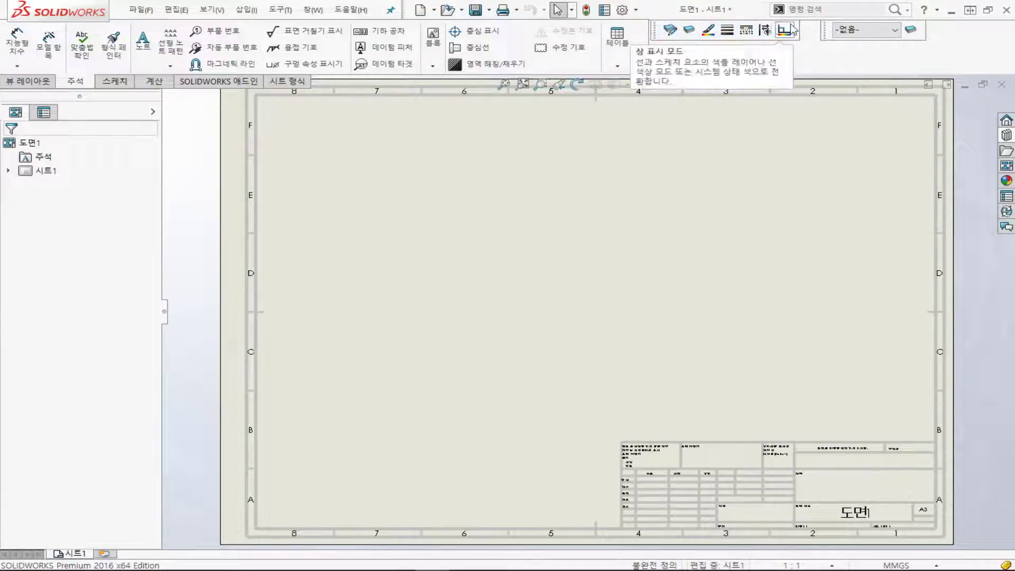
pyautogui.moveTo(830, 35); pyautogui.dragTo(810, 35)
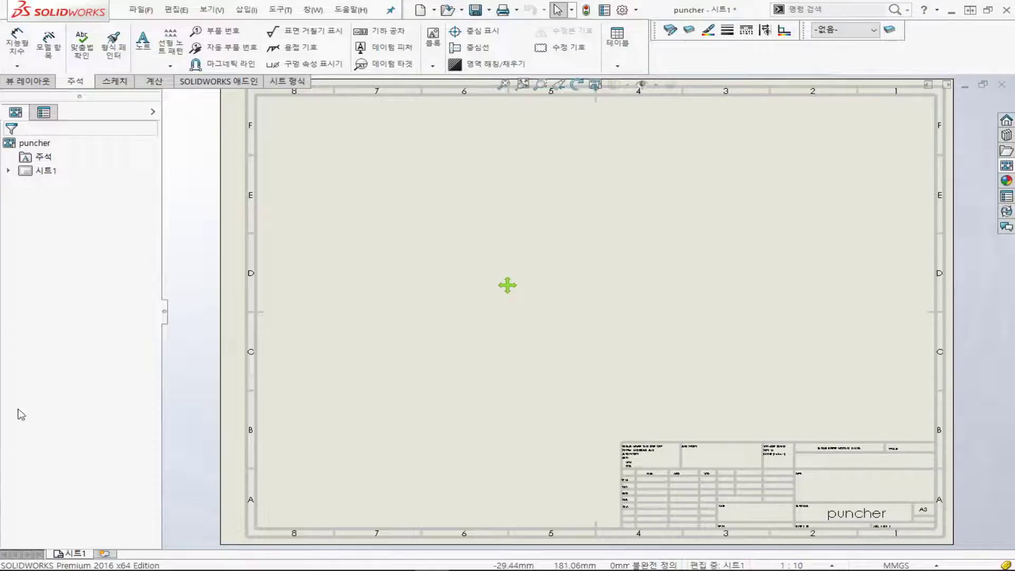
# Step: Review the properties of sheet 시트1, including its scale, projection type and sheet size
pyautogui.click(1007, 166)
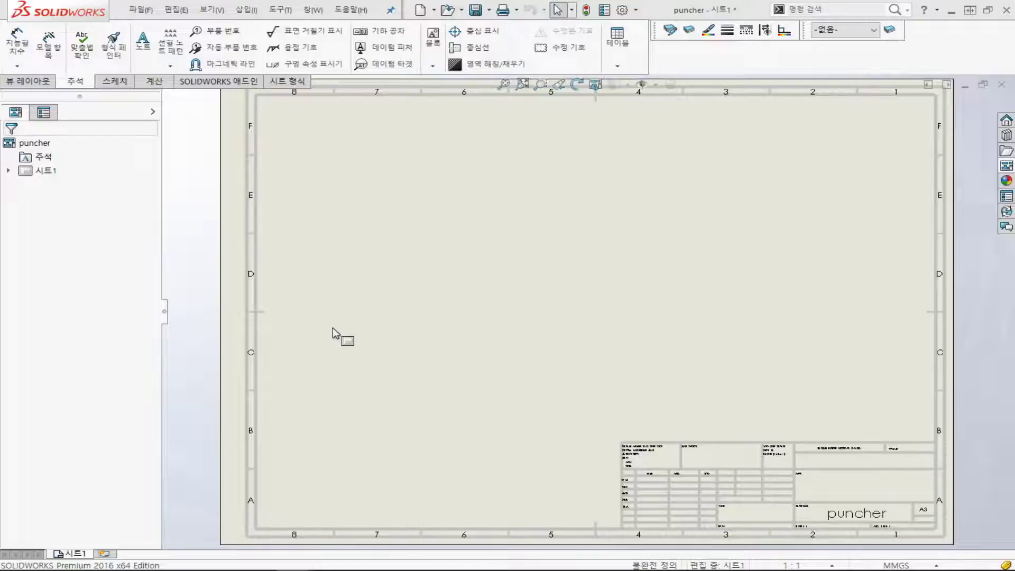
pyautogui.rightClick(392, 261)
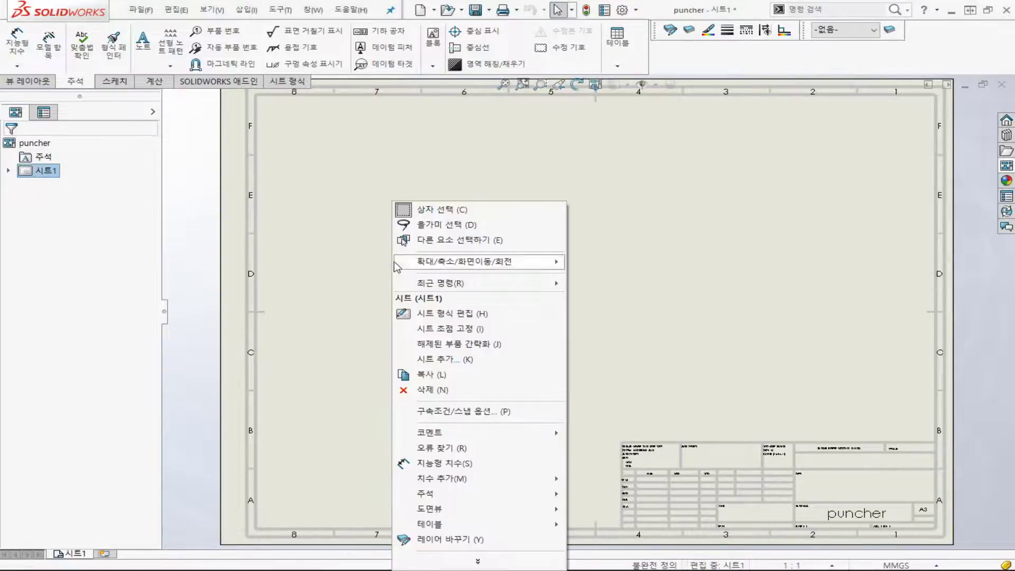
pyautogui.click(476, 562)
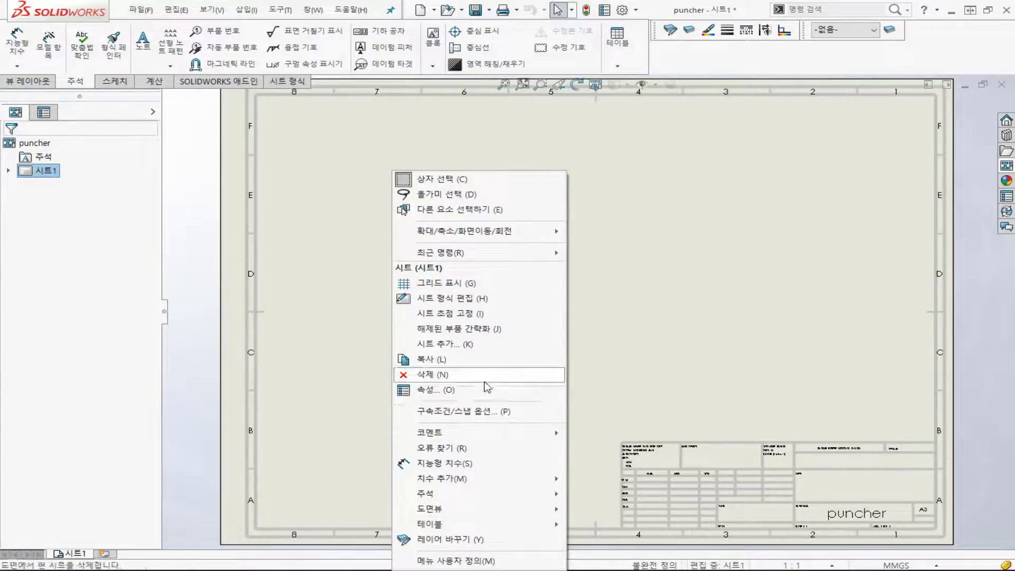
pyautogui.click(438, 391)
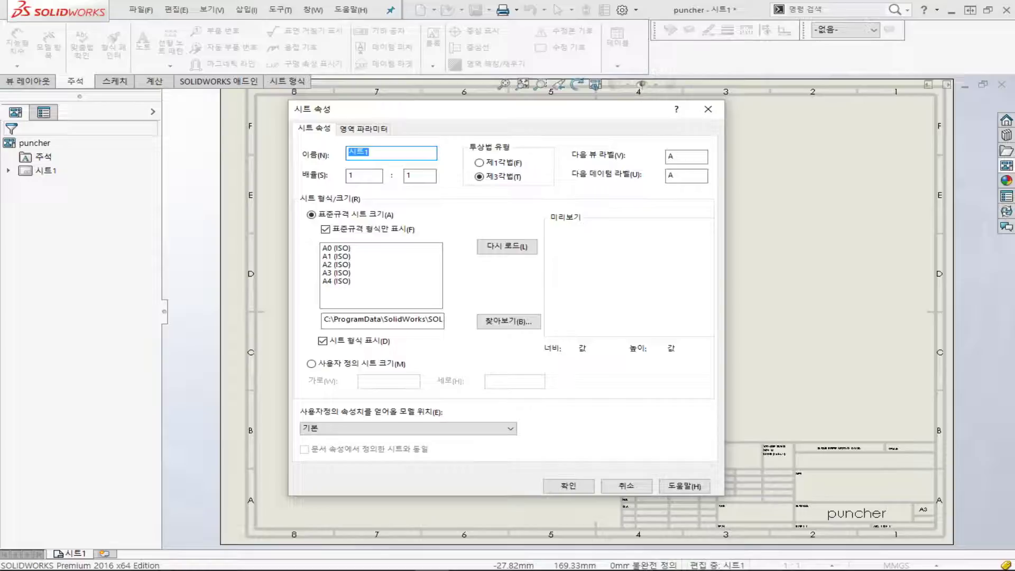
pyautogui.click(570, 484)
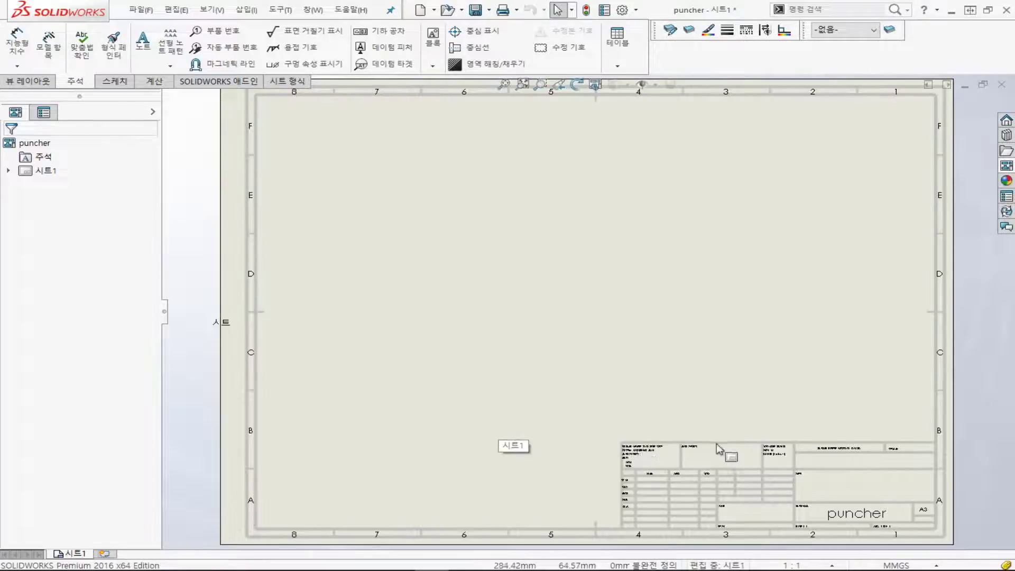
# Step: Enter sheet format editing, inspect the title block's notes, and return to the drawing sheet
pyautogui.click(696, 446)
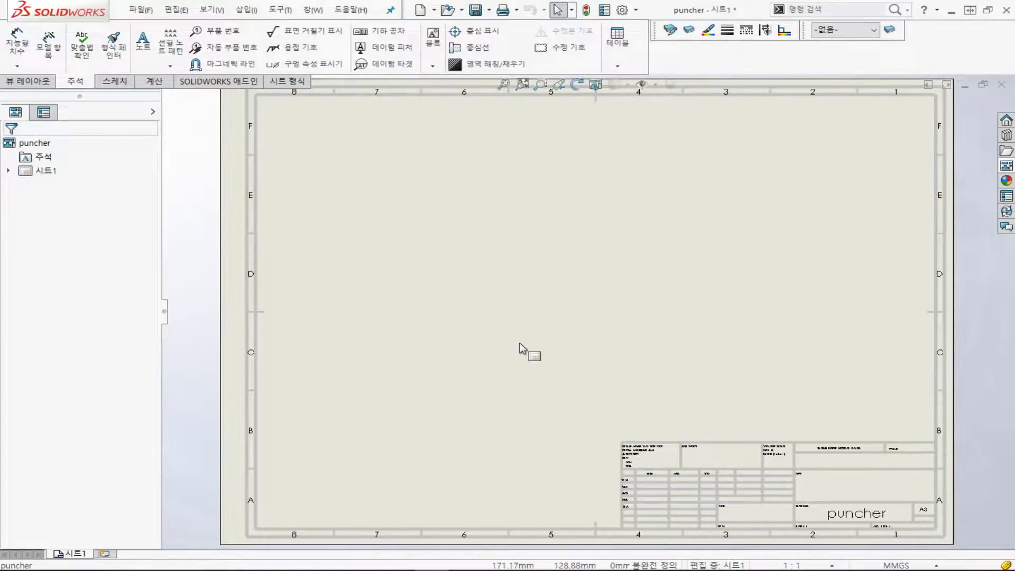
pyautogui.rightClick(657, 272)
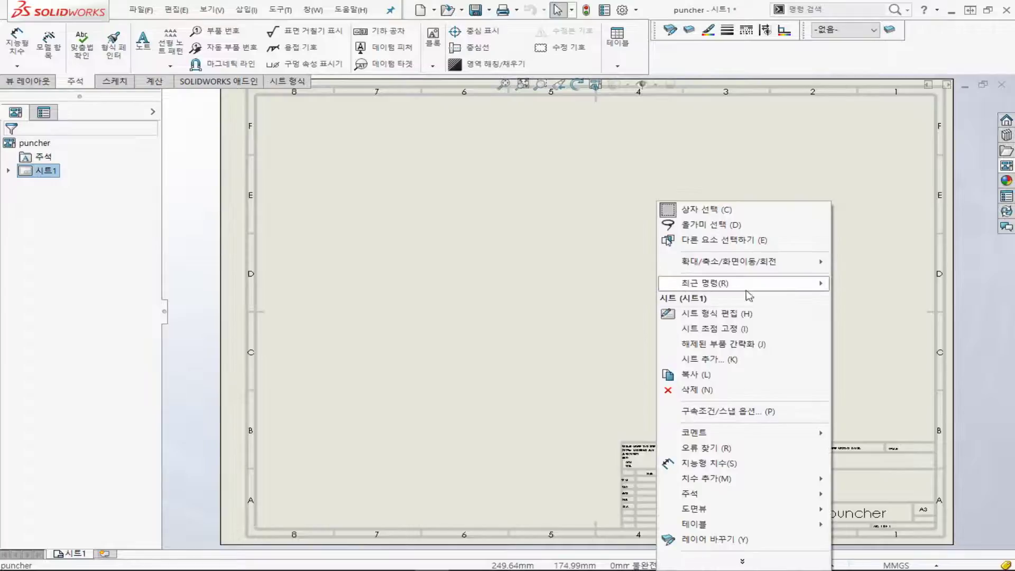
pyautogui.click(762, 315)
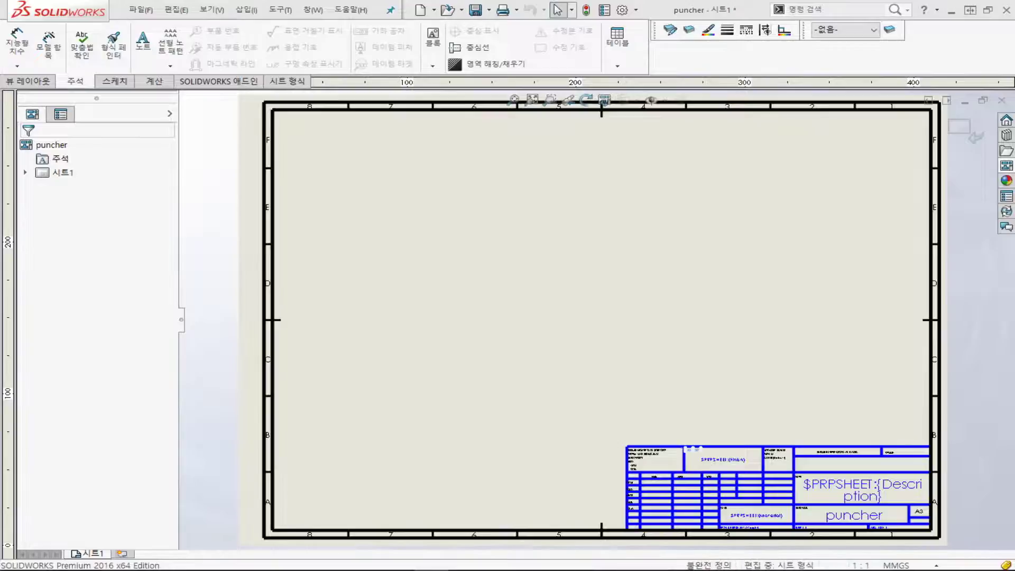
pyautogui.click(694, 450)
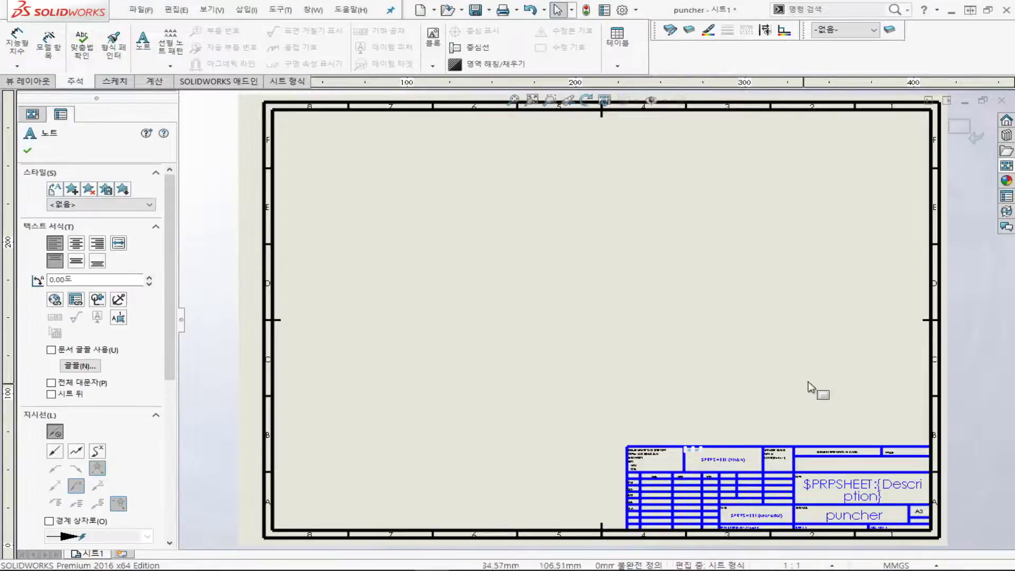
pyautogui.click(859, 491)
pyautogui.click(512, 261)
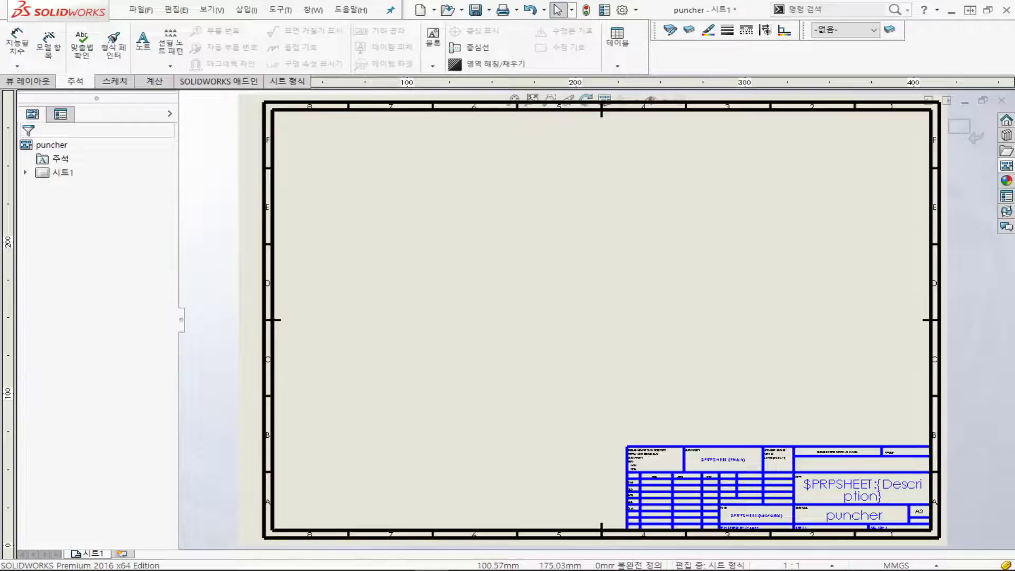
pyautogui.click(972, 132)
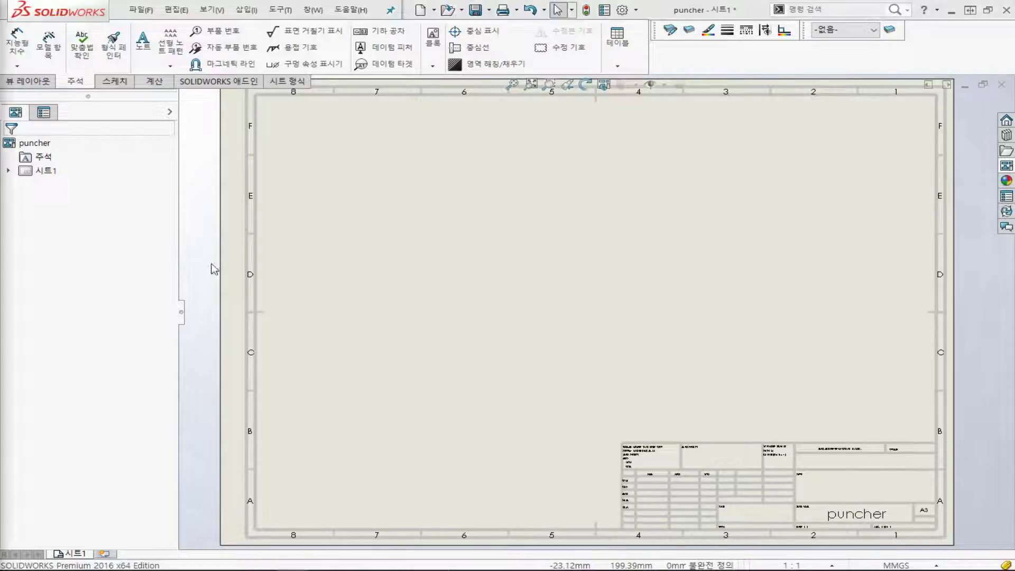
# Step: Create a layer named 외형선 with a solid line style and 0.7mm thickness
pyautogui.click(893, 31)
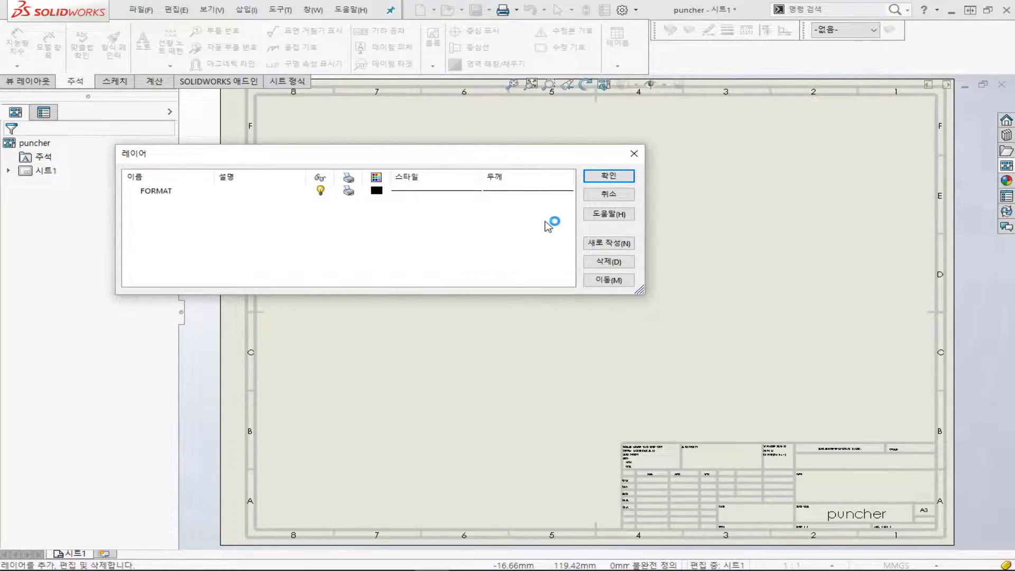
pyautogui.click(597, 243)
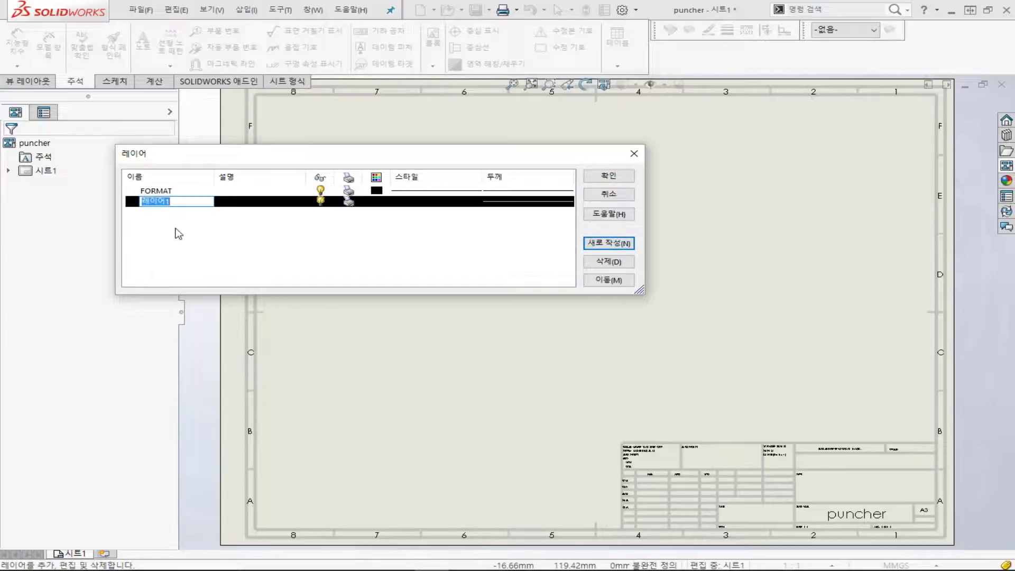
pyautogui.write('외형선')
pyautogui.click(365, 240)
pyautogui.click(413, 201)
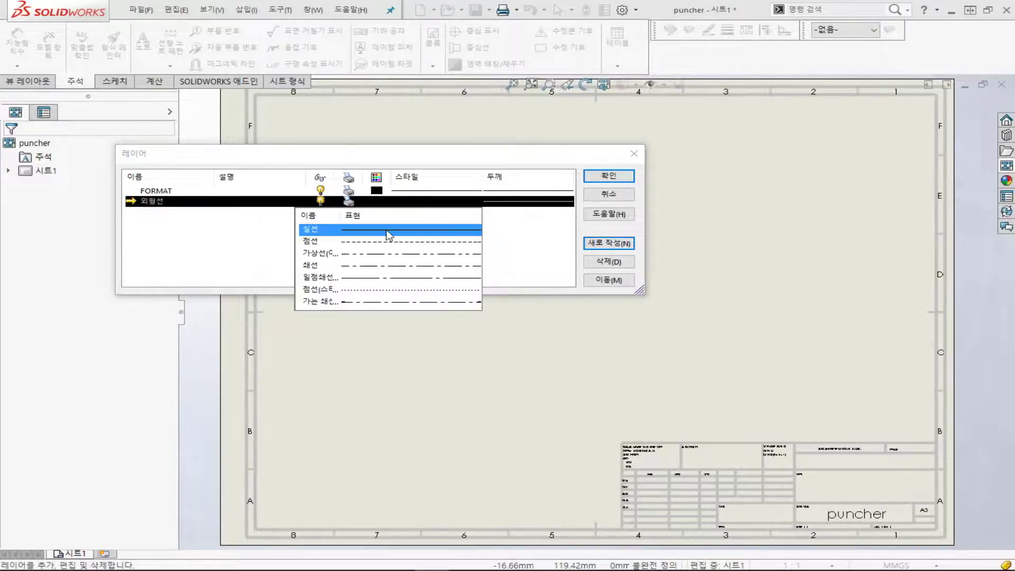
pyautogui.click(430, 231)
pyautogui.click(520, 204)
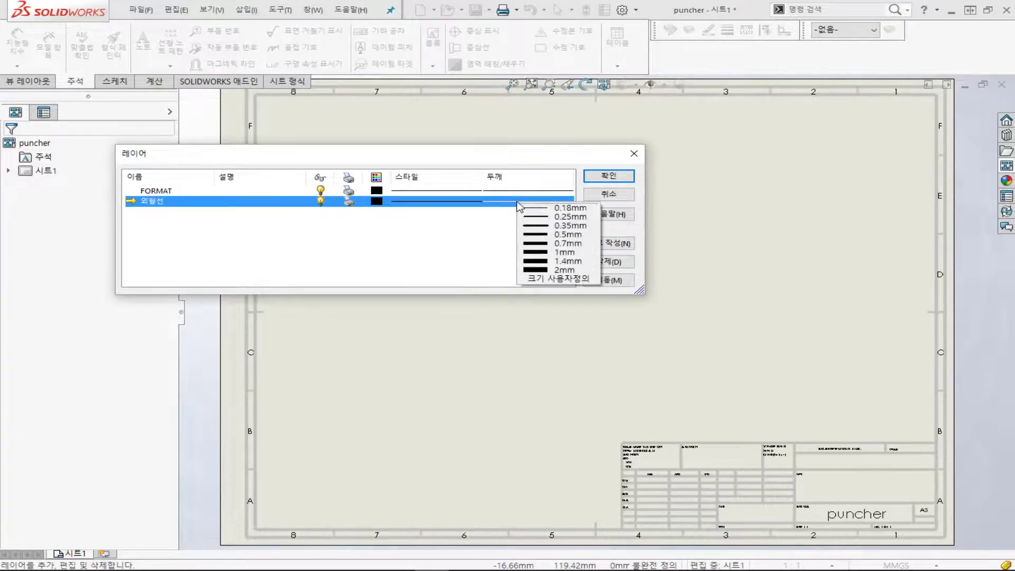
pyautogui.click(592, 243)
pyautogui.click(360, 234)
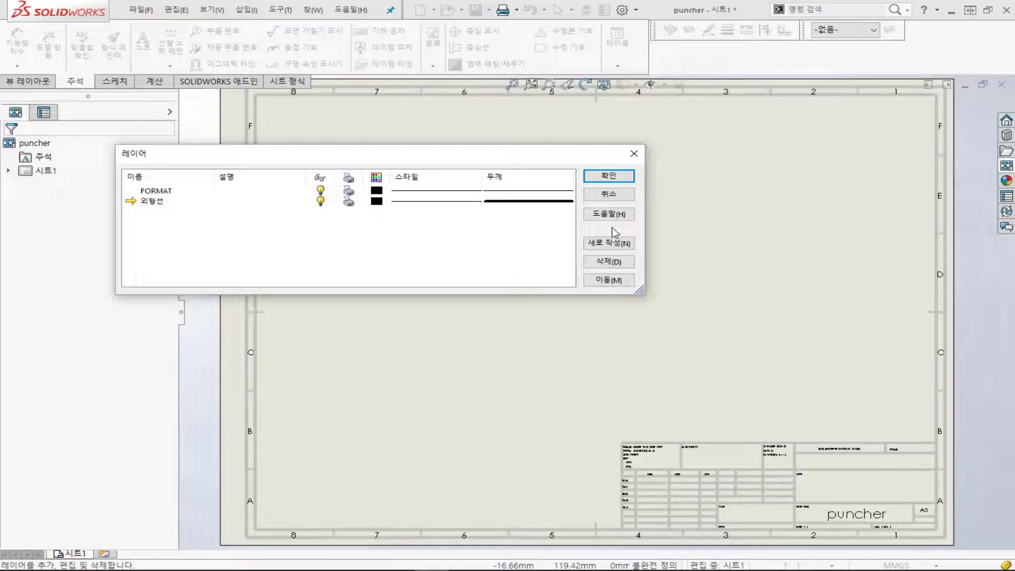
# Step: Create a layer named 치수 and set its color to red
pyautogui.click(606, 244)
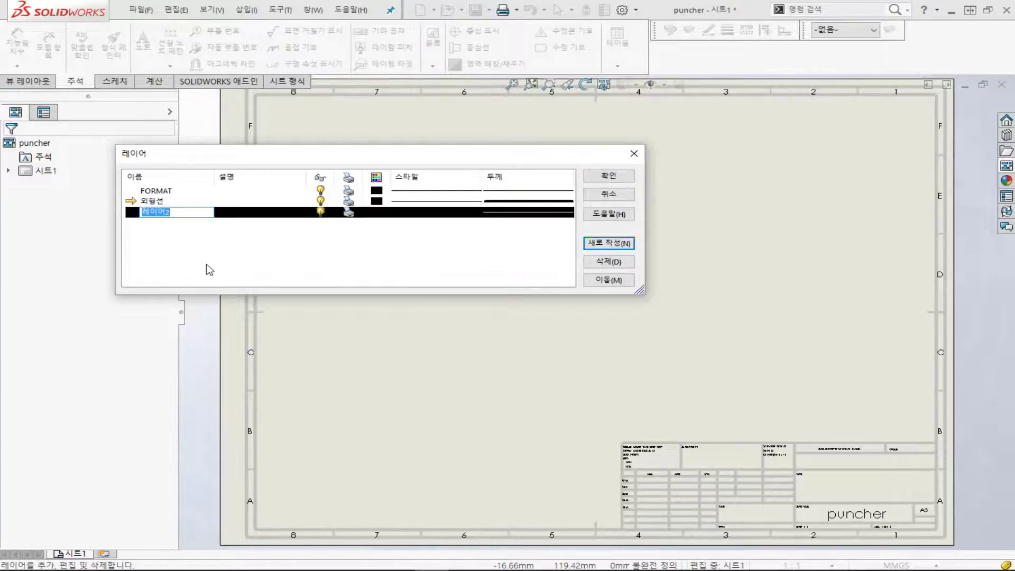
pyautogui.write('ㅈ')
pyautogui.write('수')
pyautogui.press('Return')
pyautogui.click(376, 212)
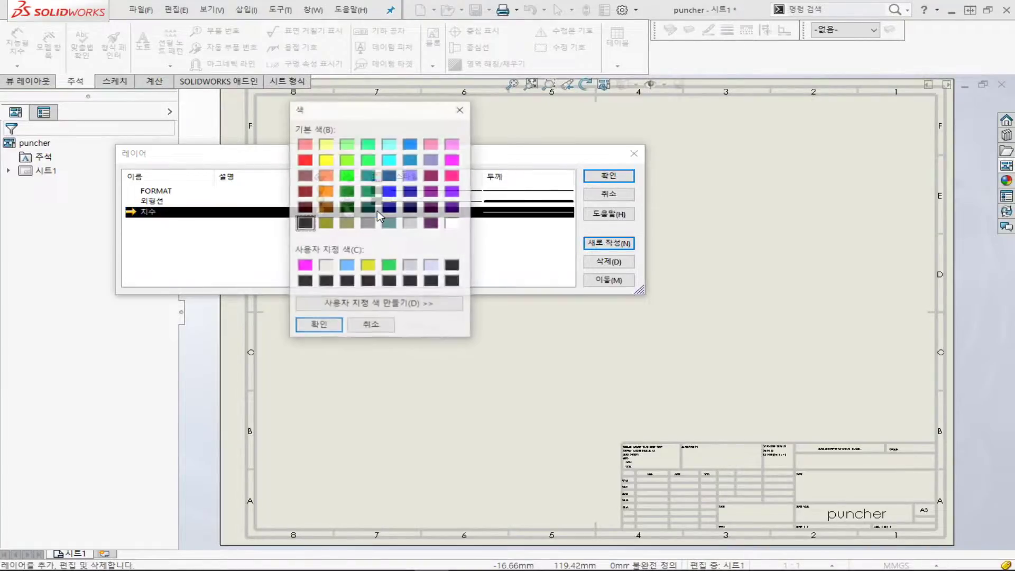
pyautogui.click(308, 162)
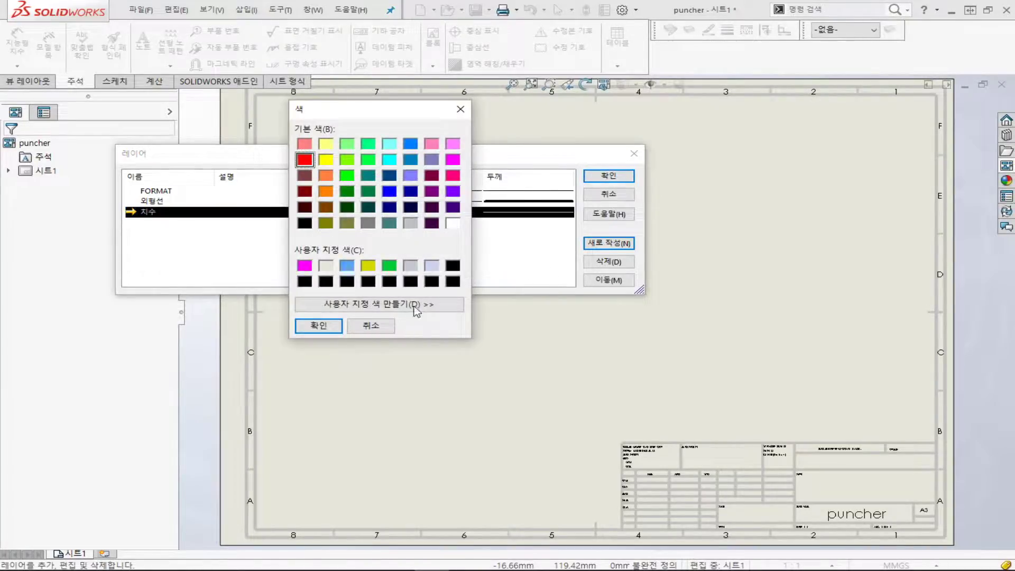
pyautogui.click(318, 325)
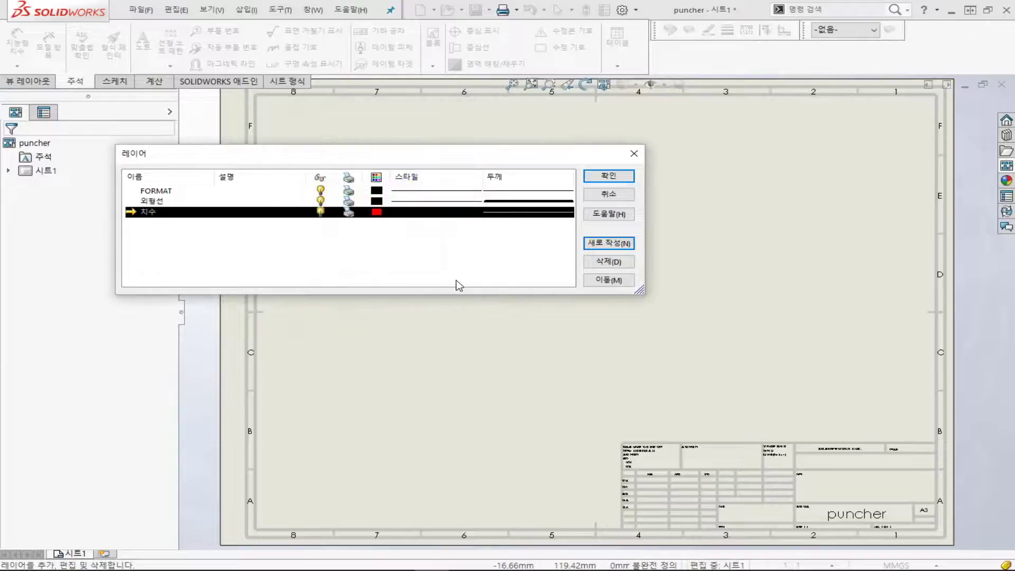
# Step: Create a layer named 주석 with a solid line style and a blue color, and accept the layer settings
pyautogui.click(608, 243)
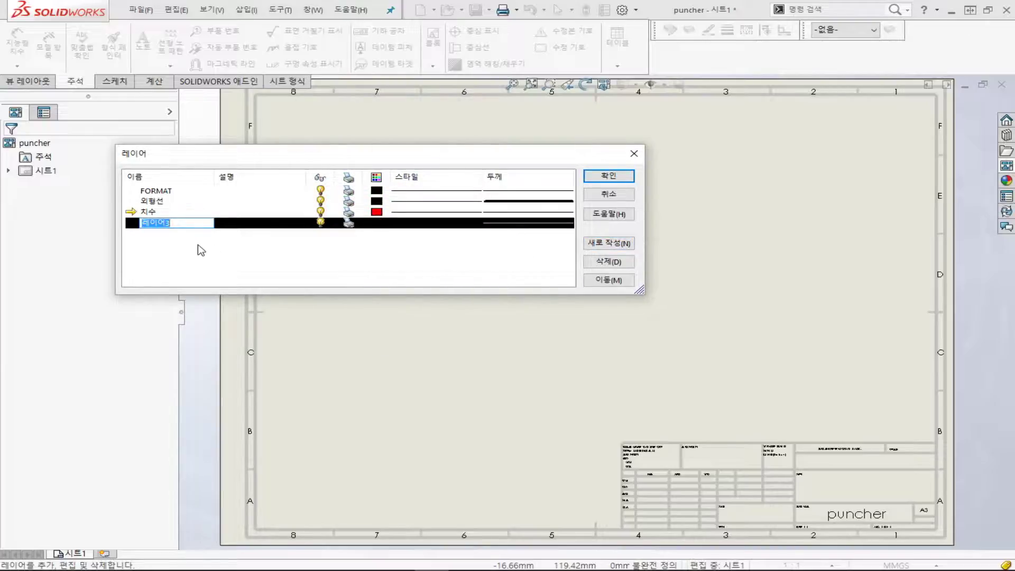
pyautogui.write('주석')
pyautogui.click(429, 281)
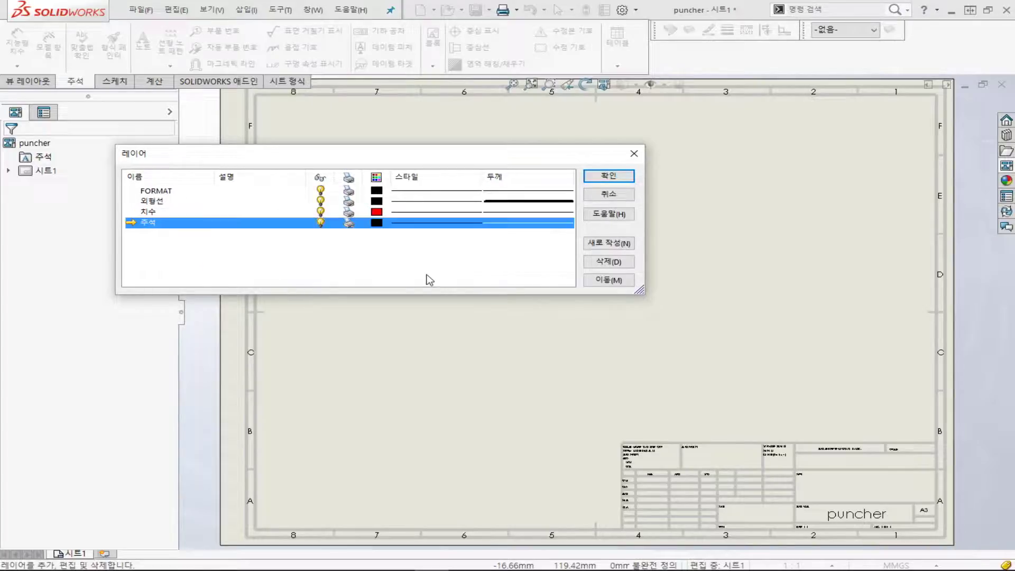
pyautogui.click(423, 224)
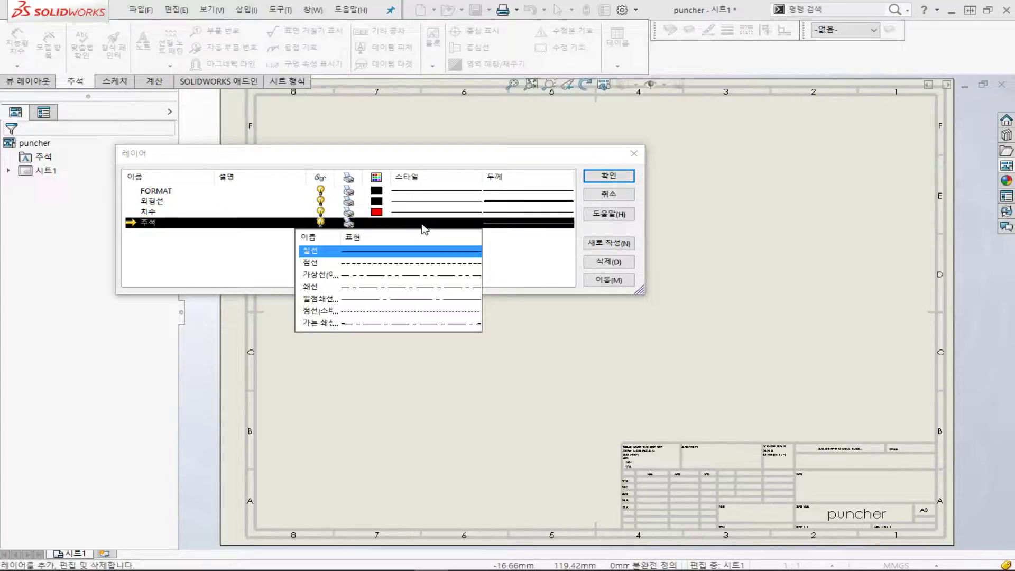
pyautogui.click(480, 249)
pyautogui.click(373, 223)
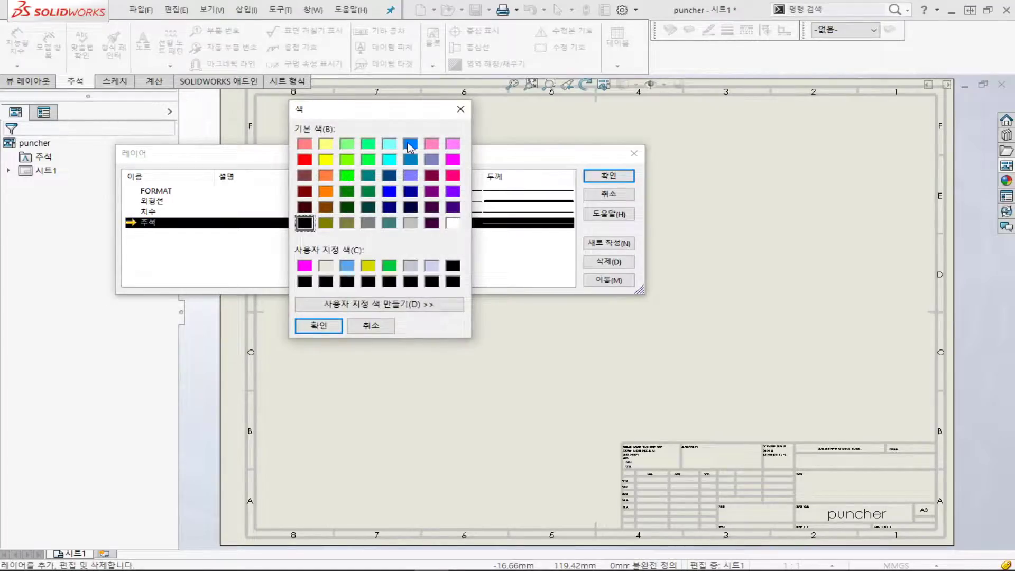
pyautogui.click(410, 145)
pyautogui.click(521, 271)
pyautogui.click(304, 326)
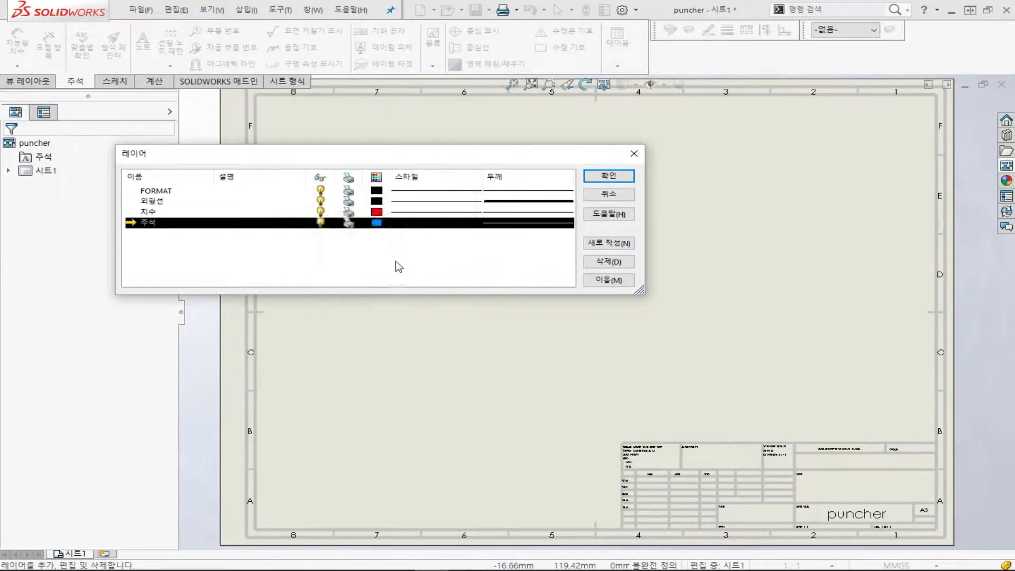
pyautogui.click(615, 179)
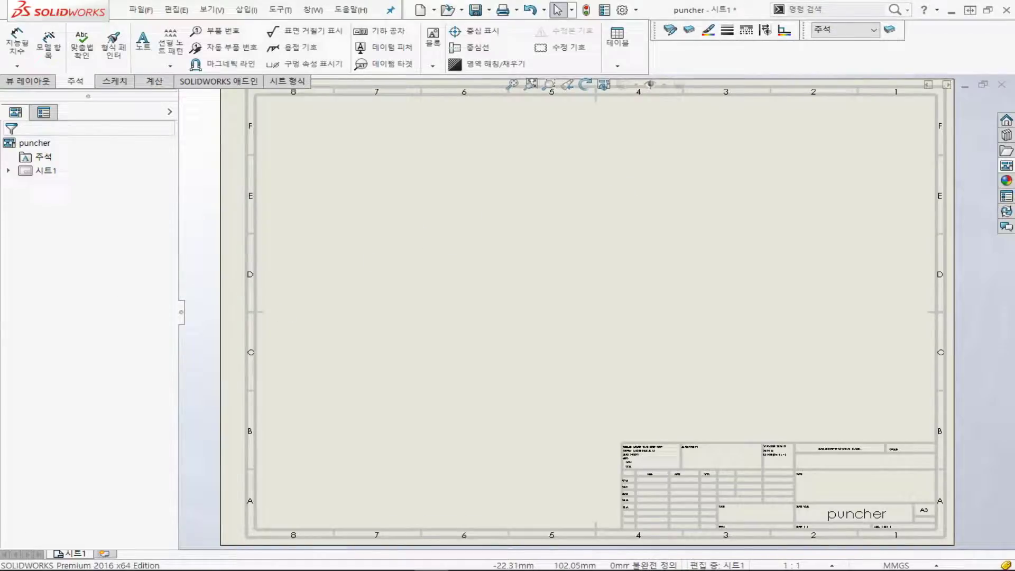
# Step: In the system options for drawing display style, set tangent edges (접선) to removed (제거)
pyautogui.click(636, 11)
pyautogui.click(655, 23)
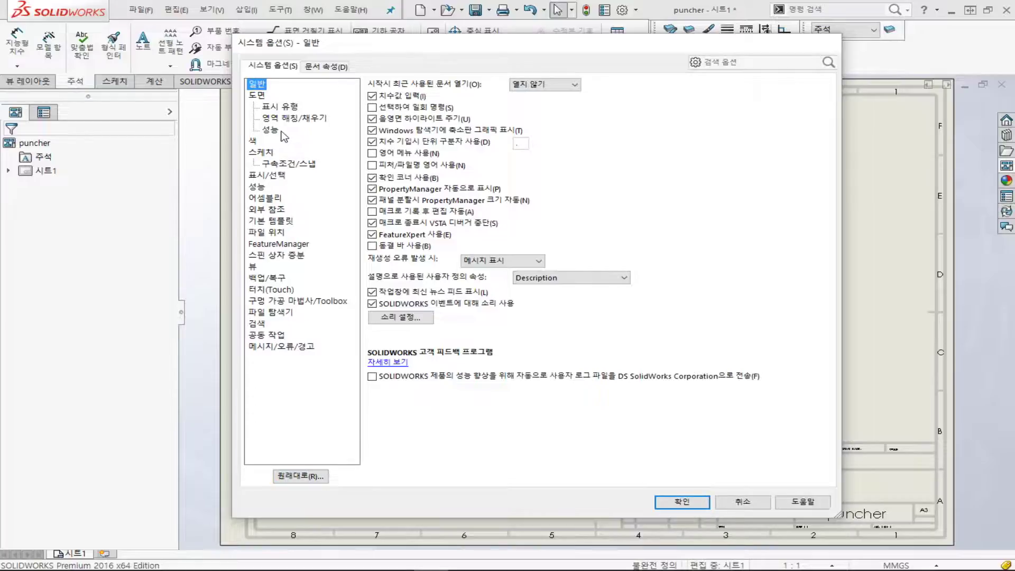
pyautogui.press('Down')
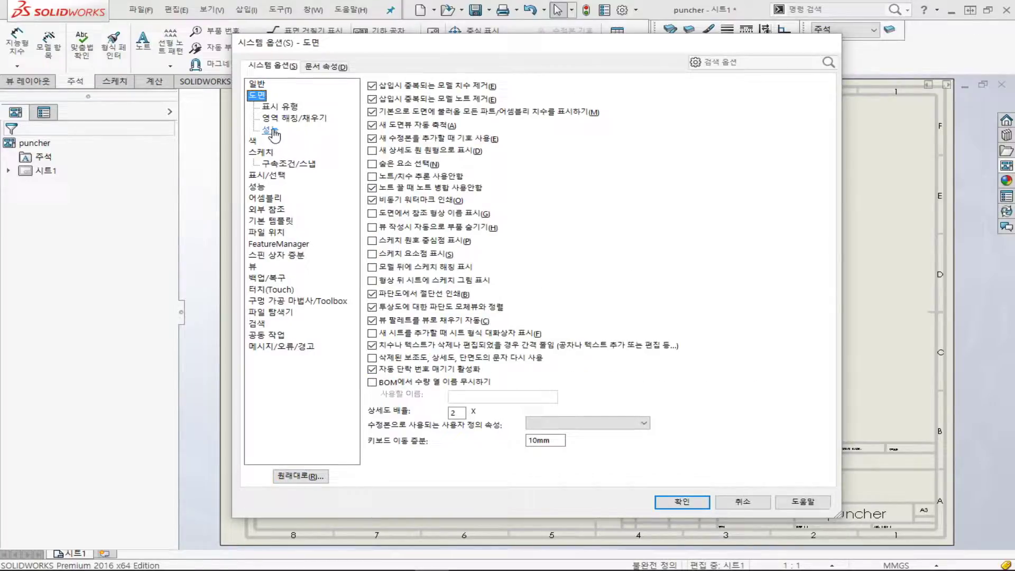
pyautogui.press('Up')
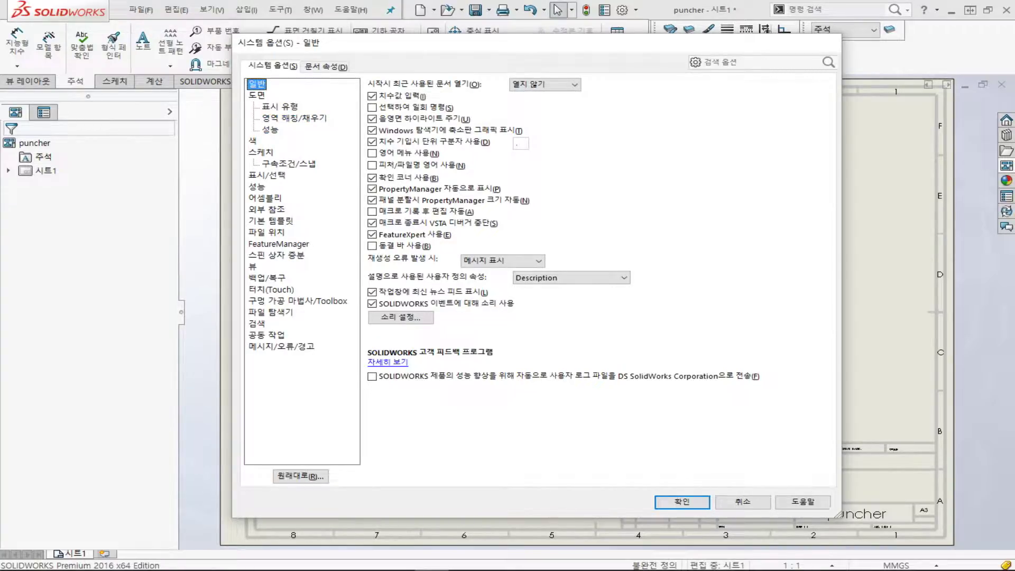
pyautogui.click(257, 96)
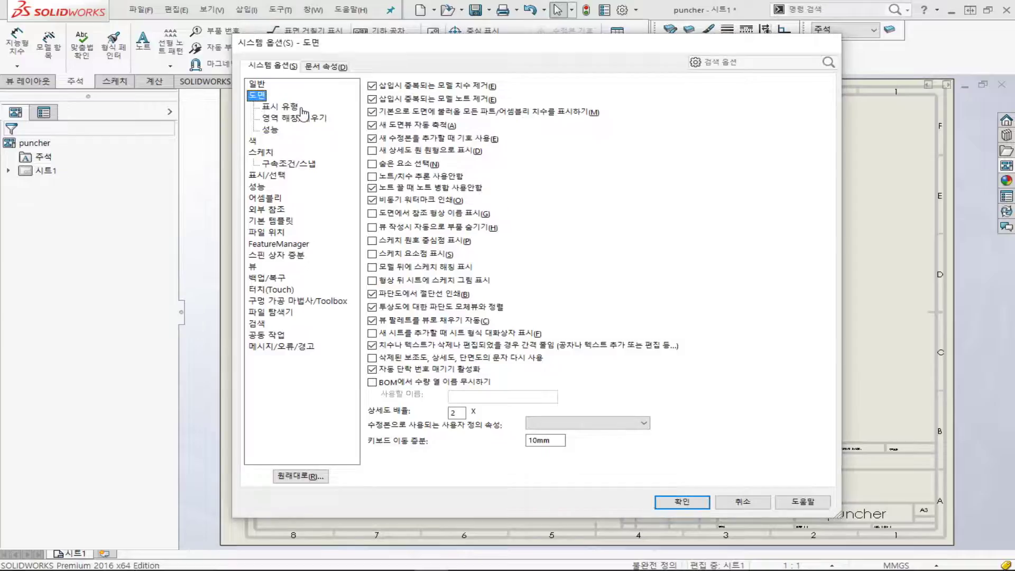
pyautogui.click(280, 107)
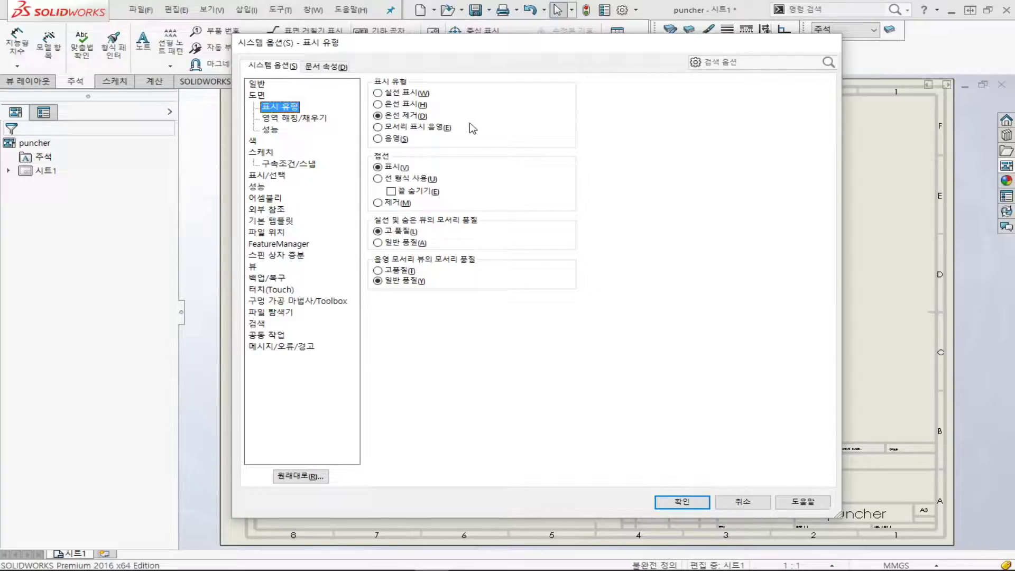
pyautogui.click(390, 205)
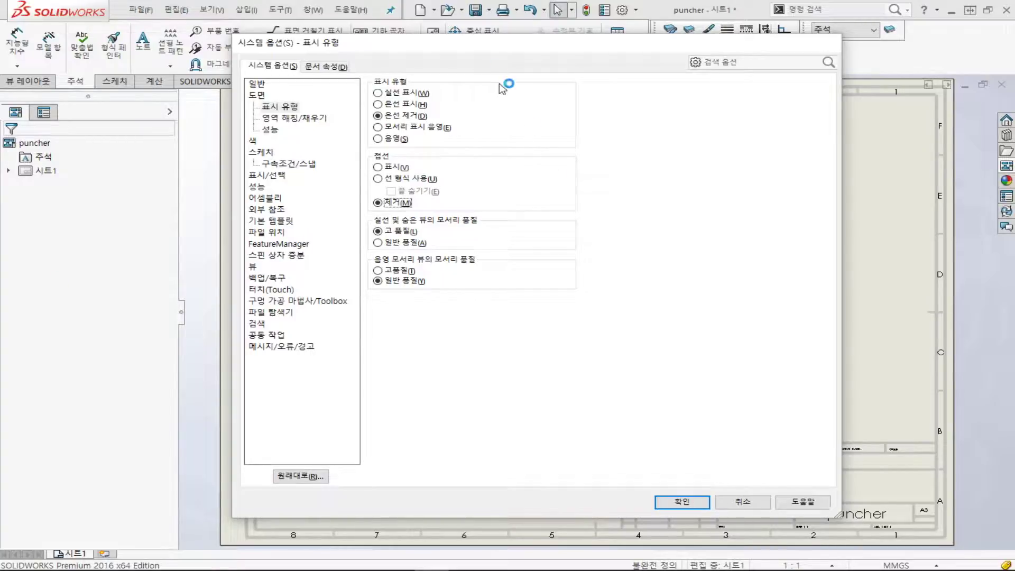
# Step: Review the document's drafting standard choices and its annotation and balloon (부품 번호) settings
pyautogui.click(328, 67)
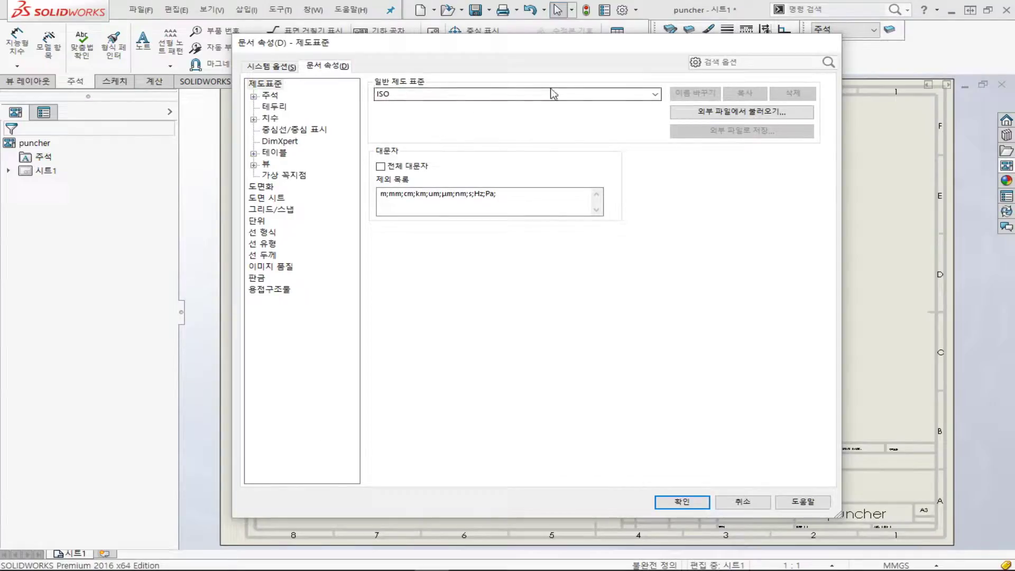
pyautogui.click(655, 95)
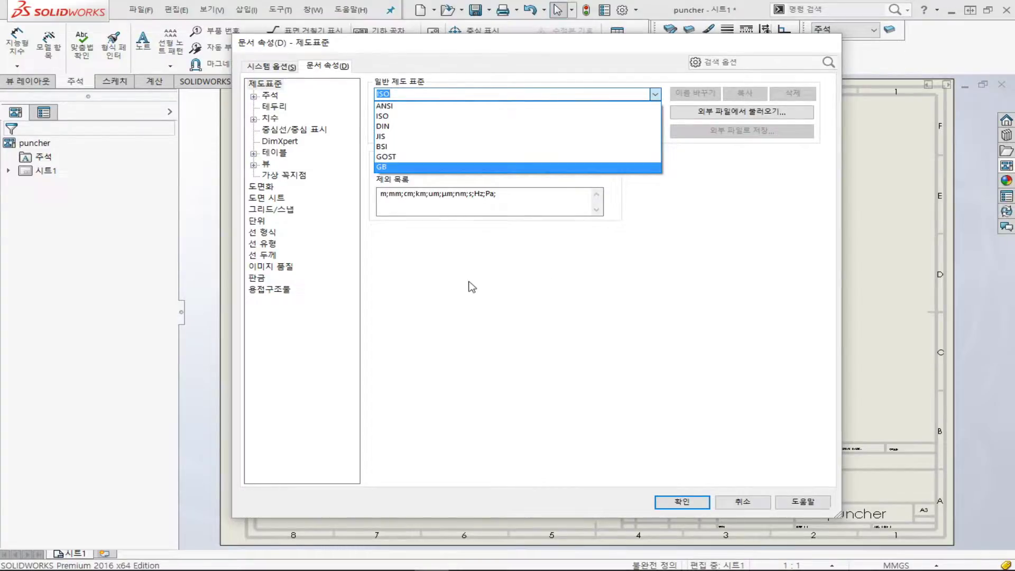
pyautogui.click(425, 275)
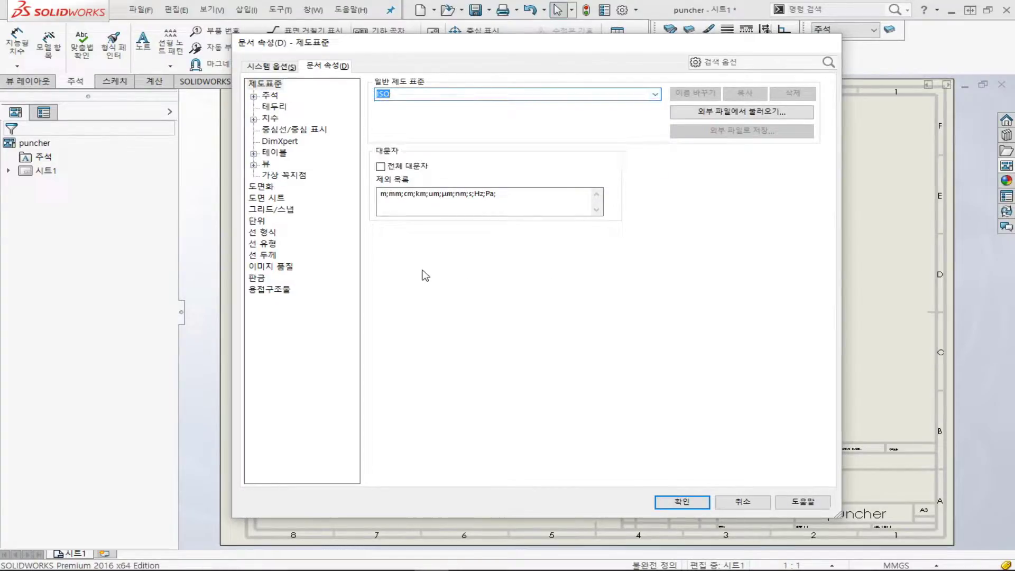
pyautogui.click(254, 97)
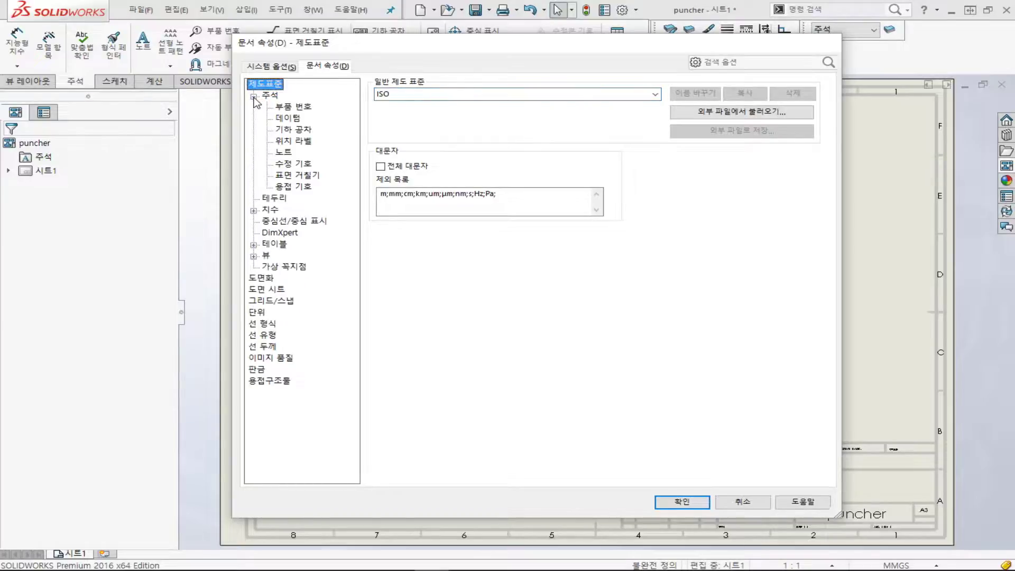
pyautogui.click(305, 111)
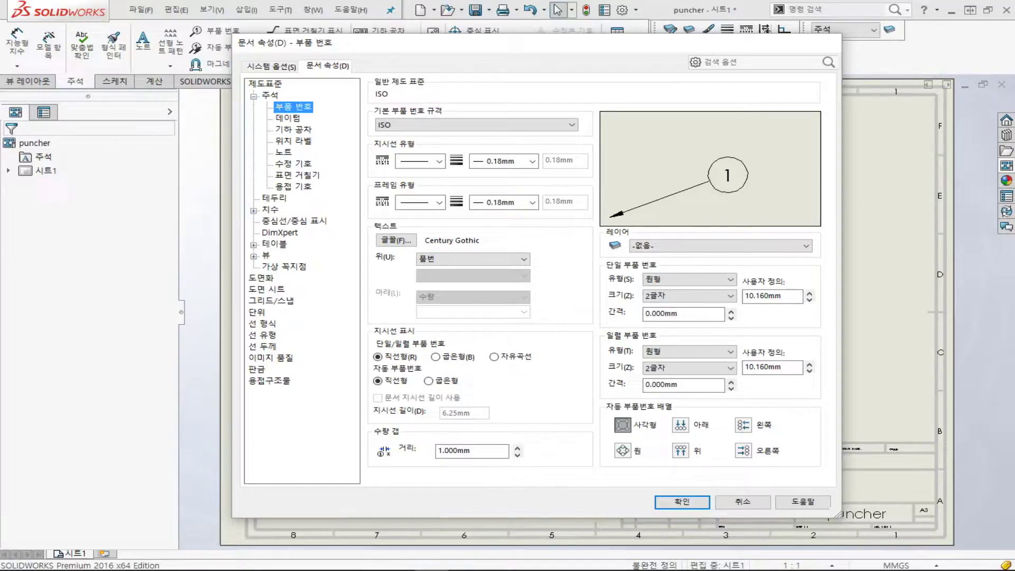
pyautogui.click(254, 96)
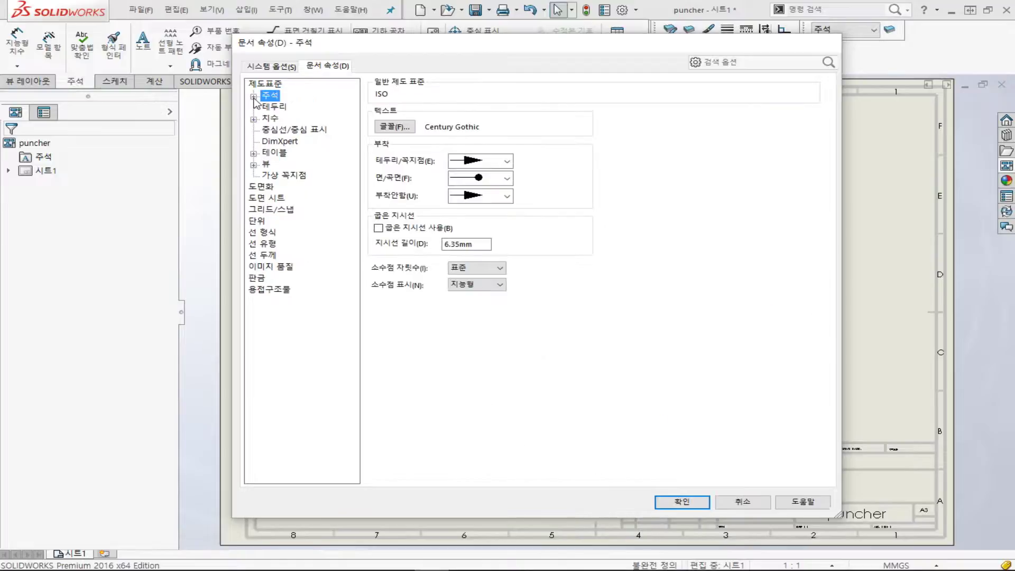
# Step: In the document's dimension settings, compare the angle dimension text styles and choose the broken leader with horizontal text
pyautogui.click(270, 119)
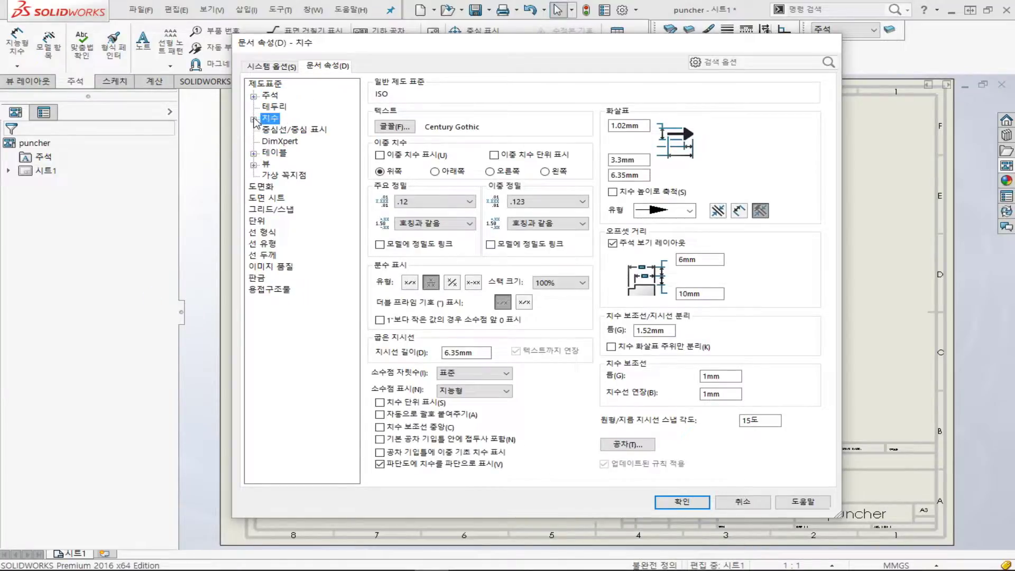
pyautogui.click(254, 120)
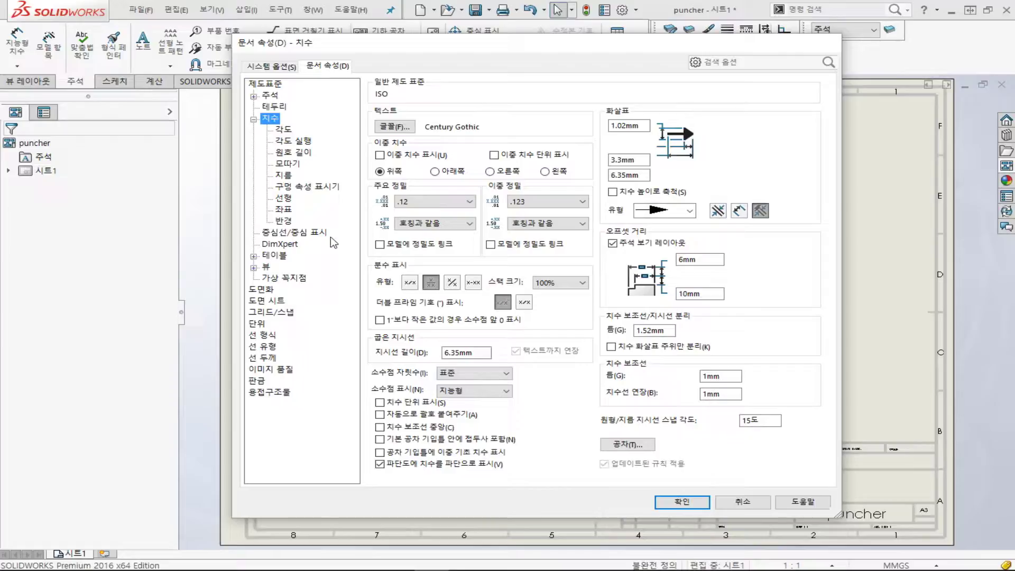
pyautogui.click(286, 129)
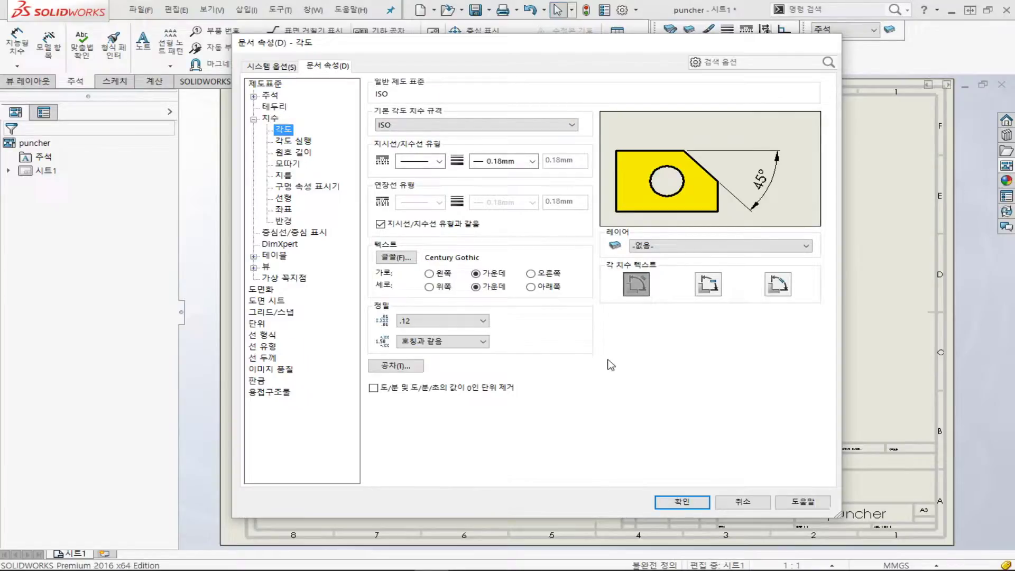
pyautogui.click(708, 284)
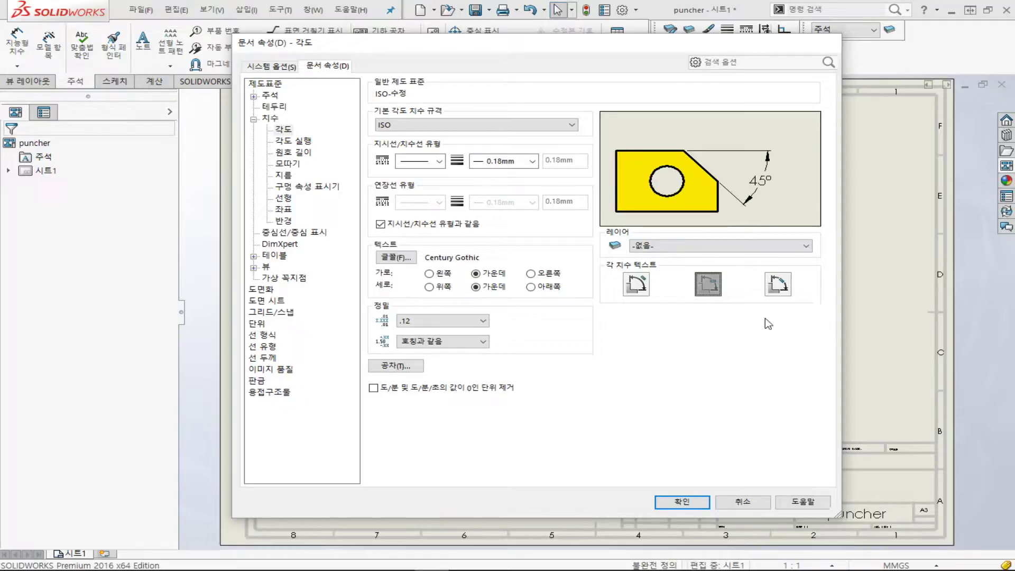
pyautogui.click(787, 295)
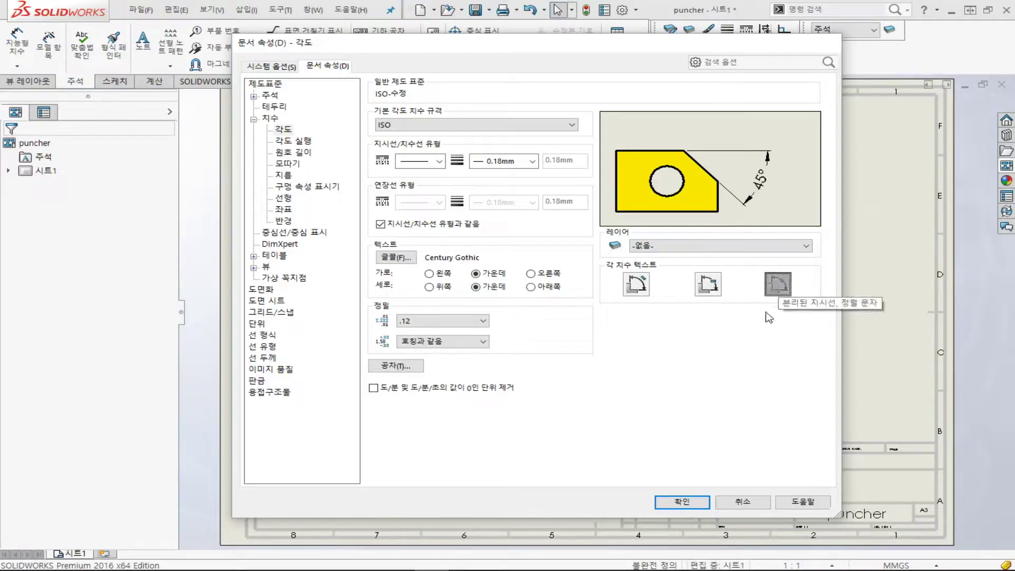
pyautogui.click(636, 285)
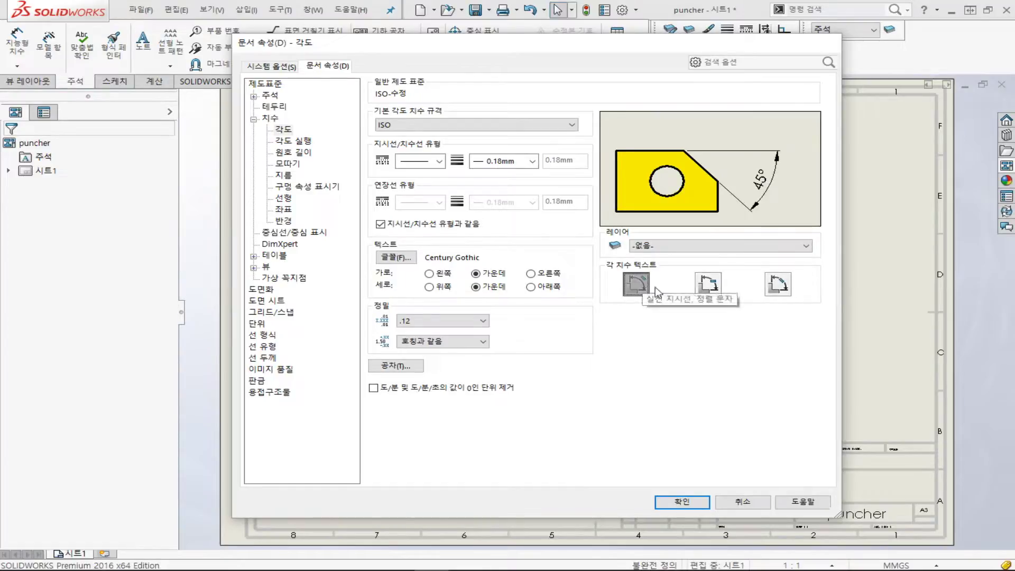
pyautogui.click(710, 287)
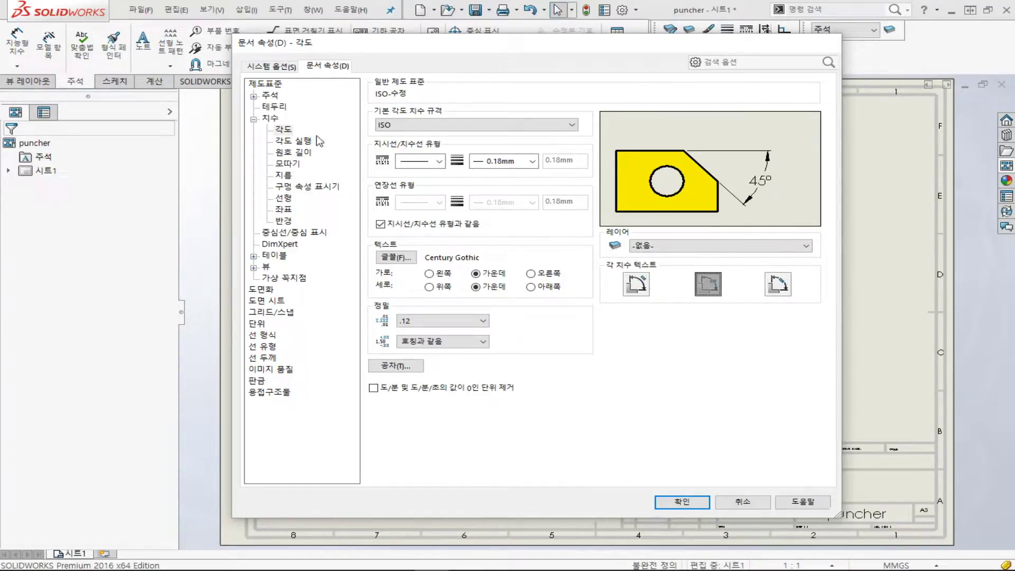
# Step: Set chamfer dimensions to horizontal underlined text in the 1 X 45° format
pyautogui.click(299, 143)
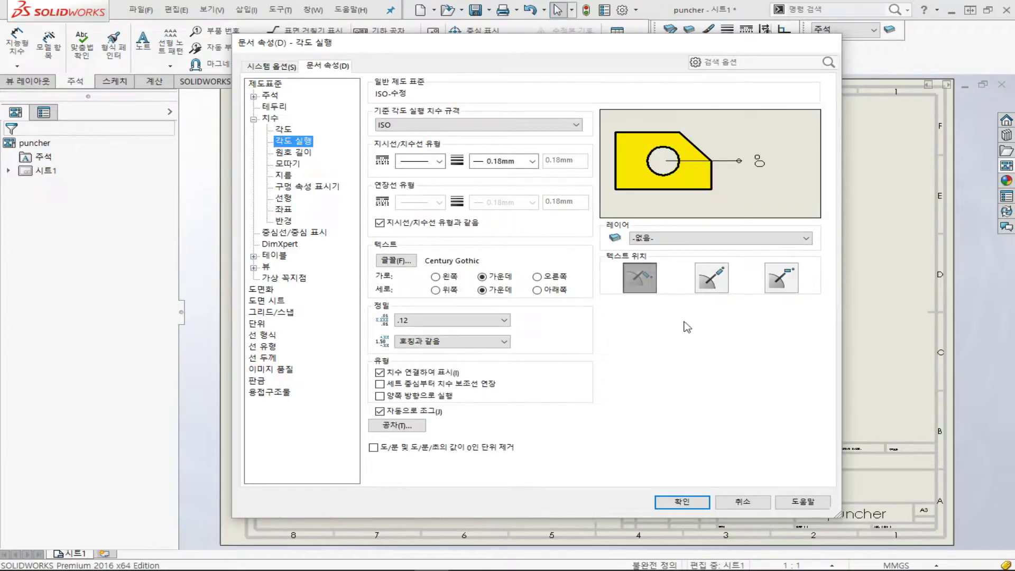
pyautogui.click(294, 152)
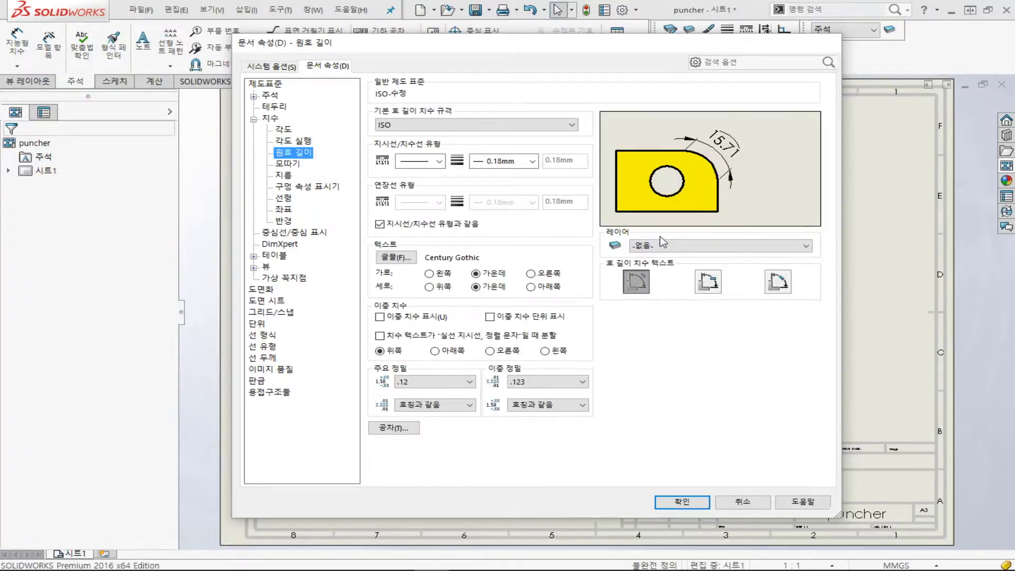
pyautogui.click(288, 163)
pyautogui.click(683, 289)
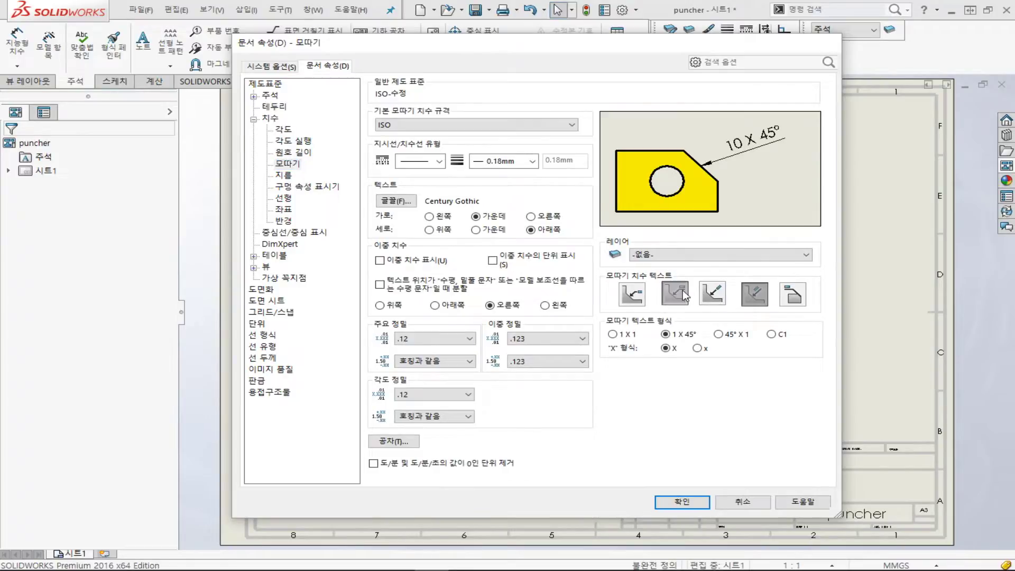
pyautogui.click(295, 165)
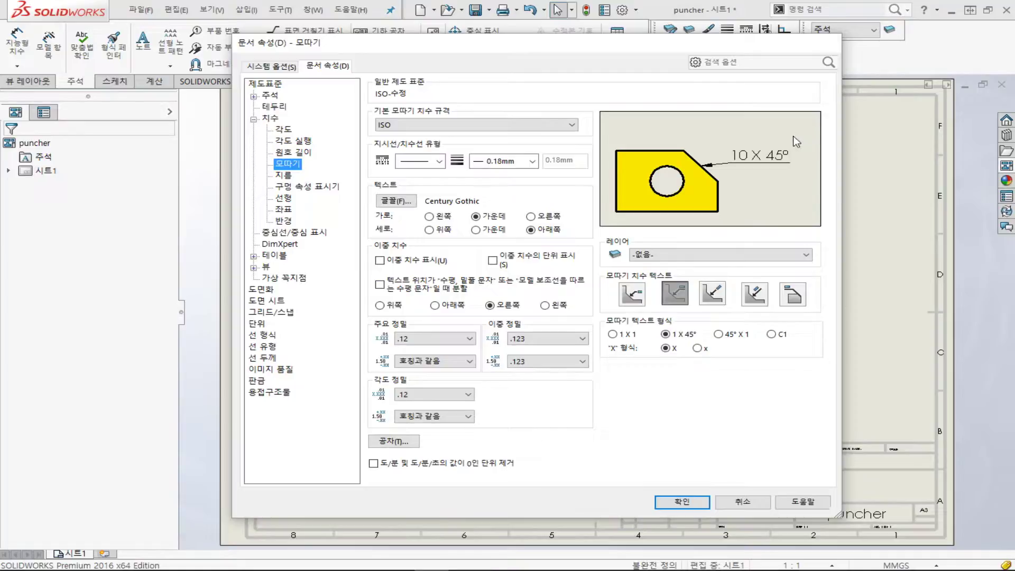
pyautogui.click(614, 334)
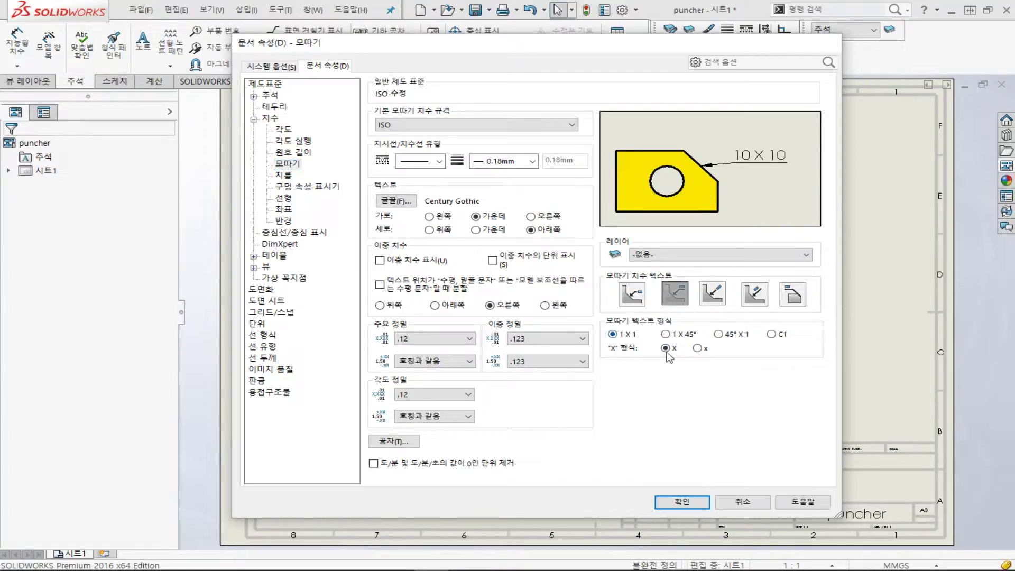
pyautogui.click(738, 335)
pyautogui.click(772, 334)
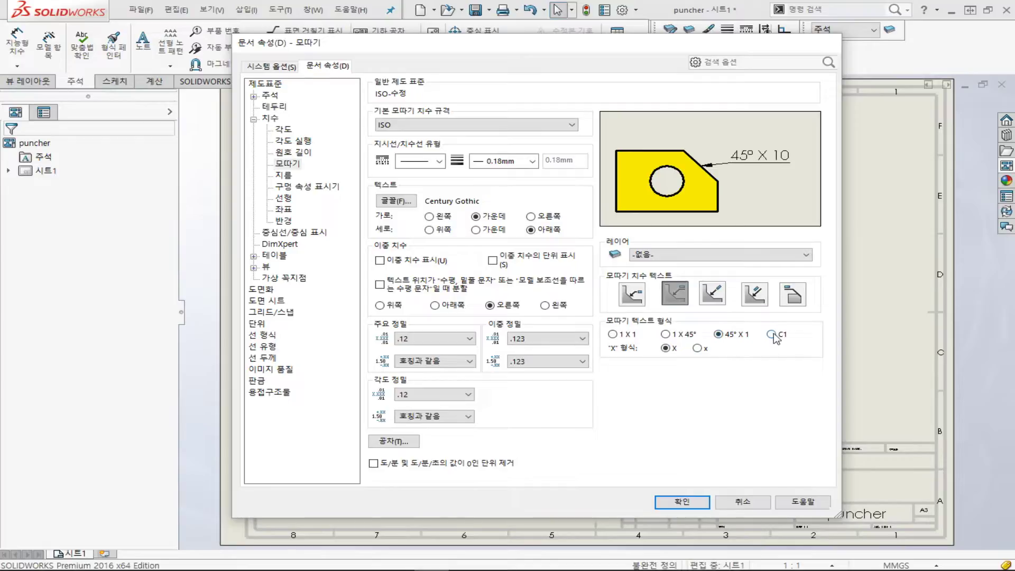
pyautogui.click(666, 334)
# Step: Set the diameter, hole callout and linear dimensions to the horizontal text style
pyautogui.click(284, 175)
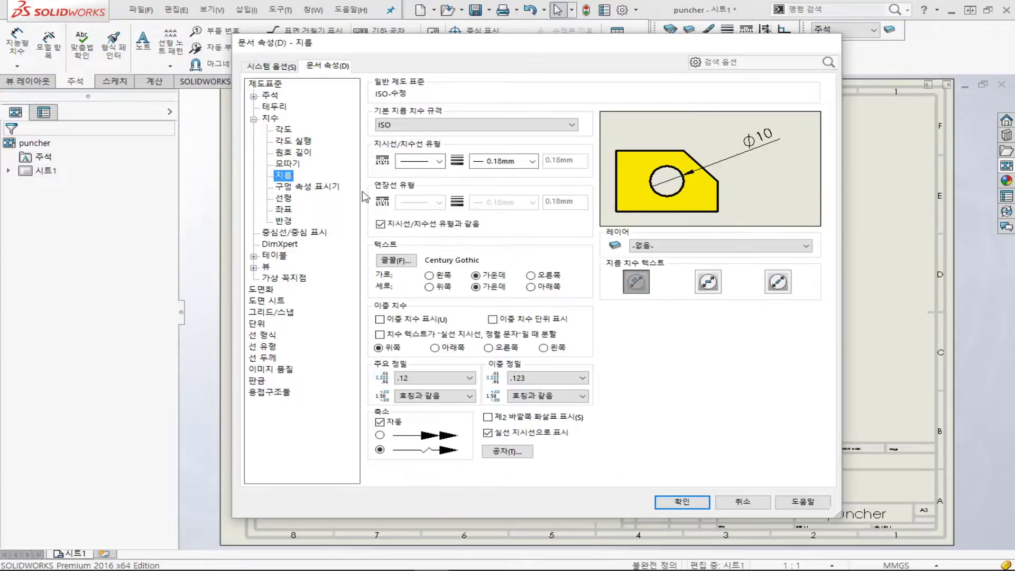
pyautogui.click(296, 191)
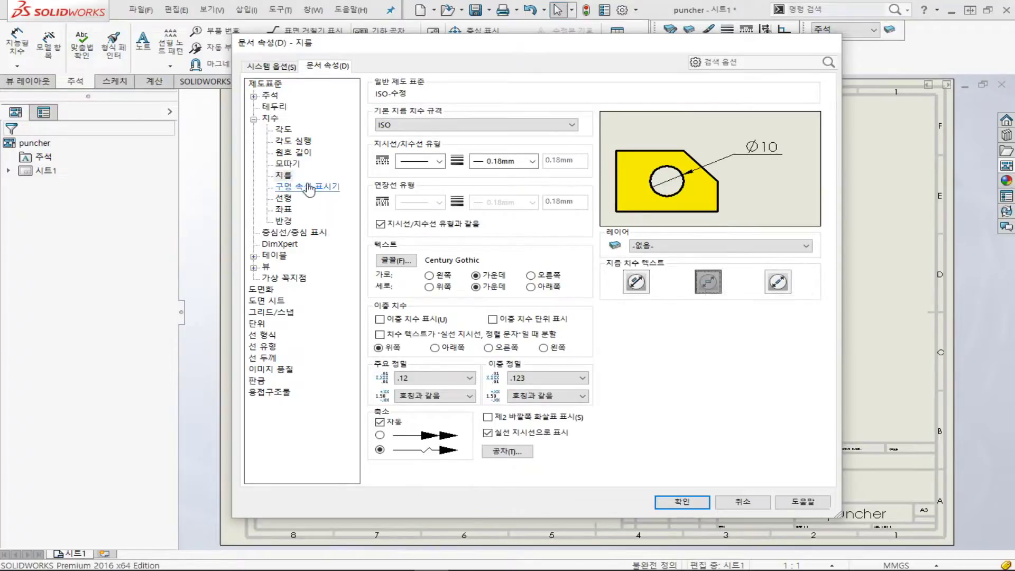
pyautogui.click(708, 281)
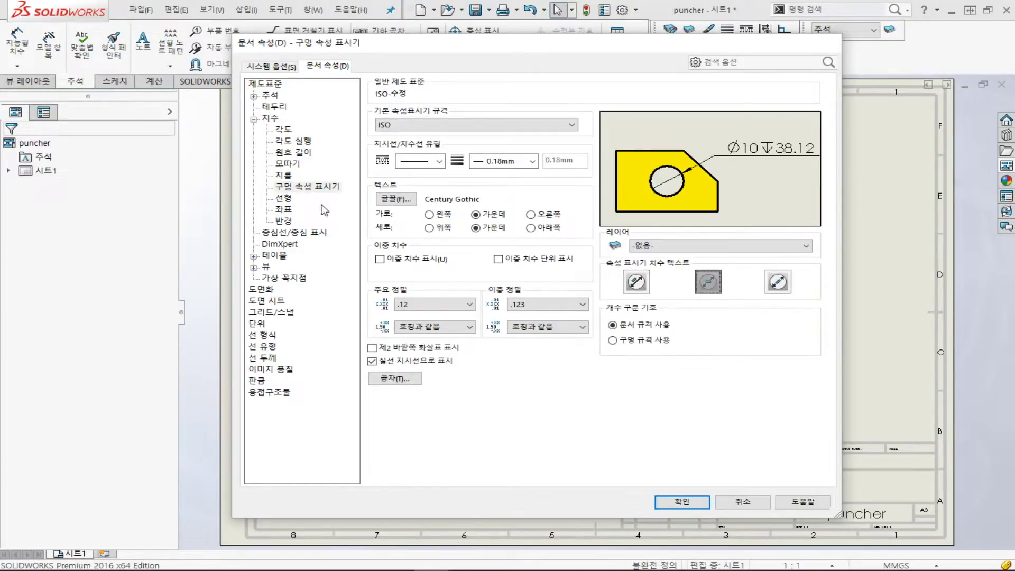
pyautogui.click(284, 199)
pyautogui.click(709, 282)
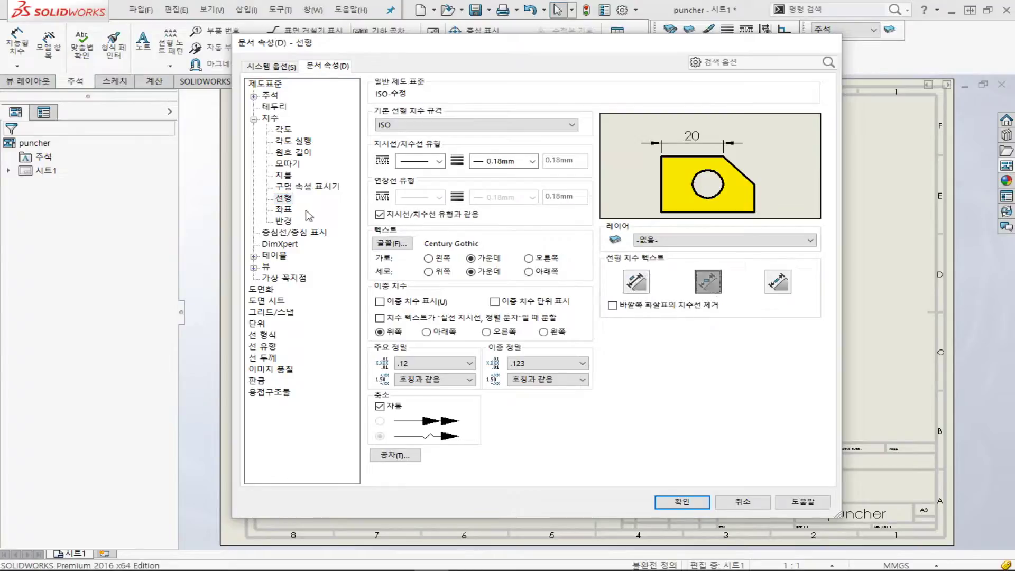
# Step: Check the ordinate dimension settings and set radius dimensions to the horizontal text style
pyautogui.click(284, 209)
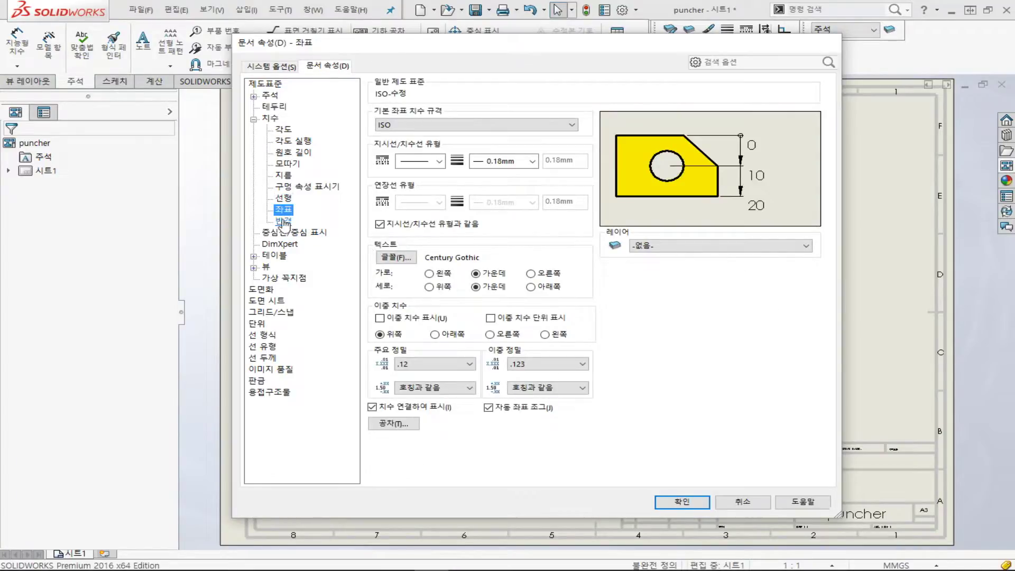
pyautogui.click(284, 220)
pyautogui.click(708, 282)
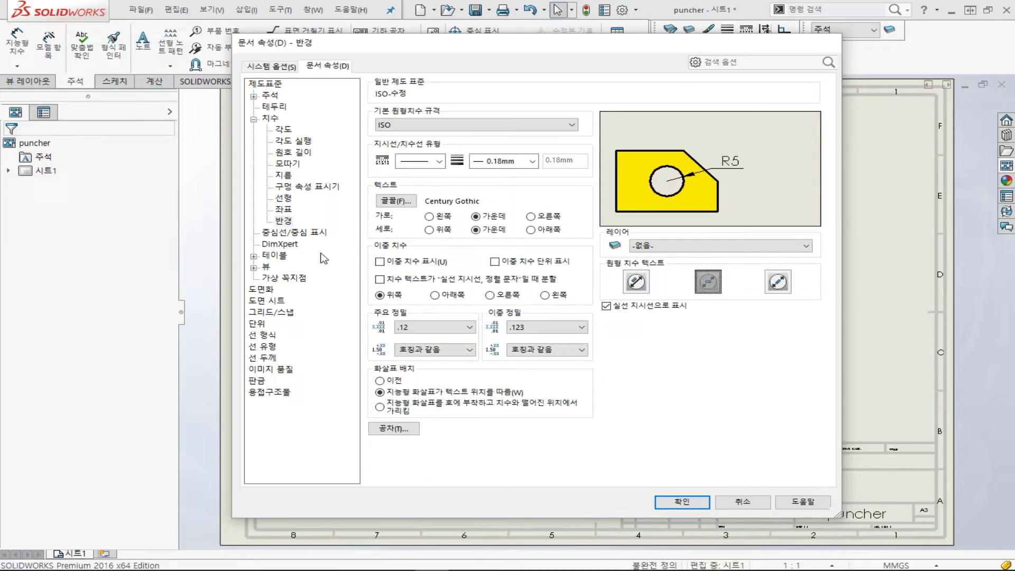
# Step: Check the layer choices offered for centerlines in the centerline/center mark settings, and apply the document properties
pyautogui.click(253, 119)
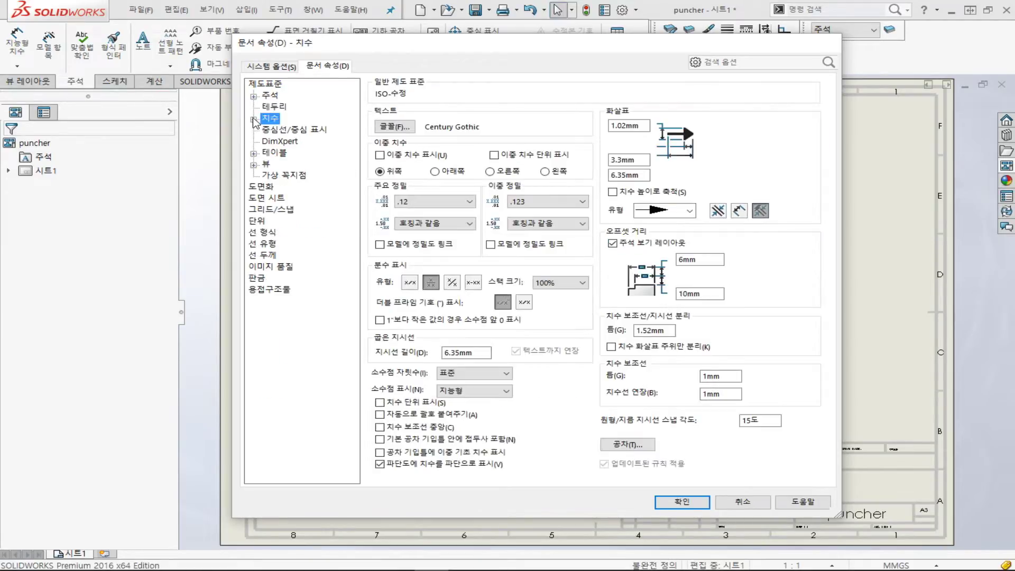
pyautogui.click(320, 136)
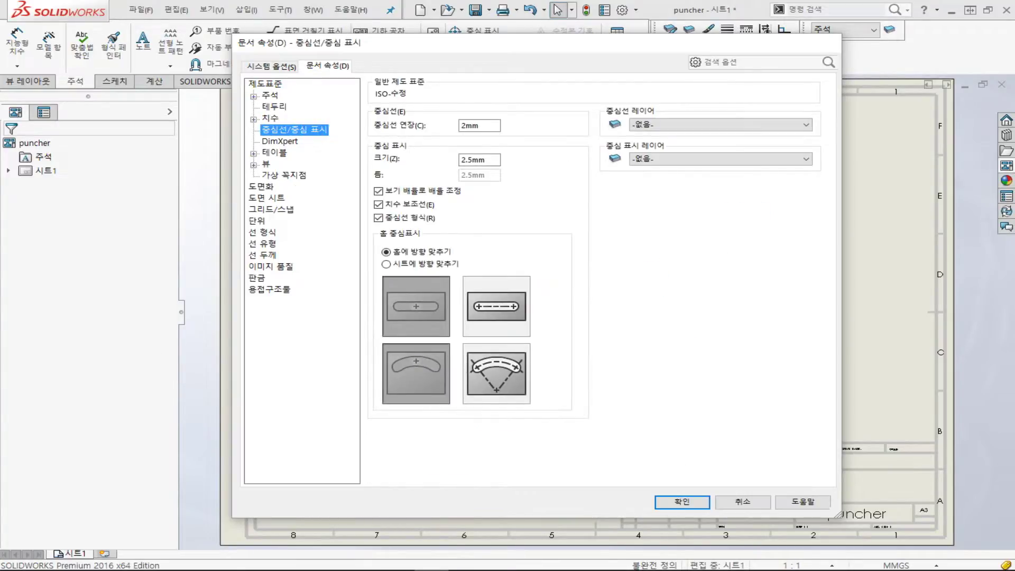
pyautogui.click(782, 130)
pyautogui.click(691, 507)
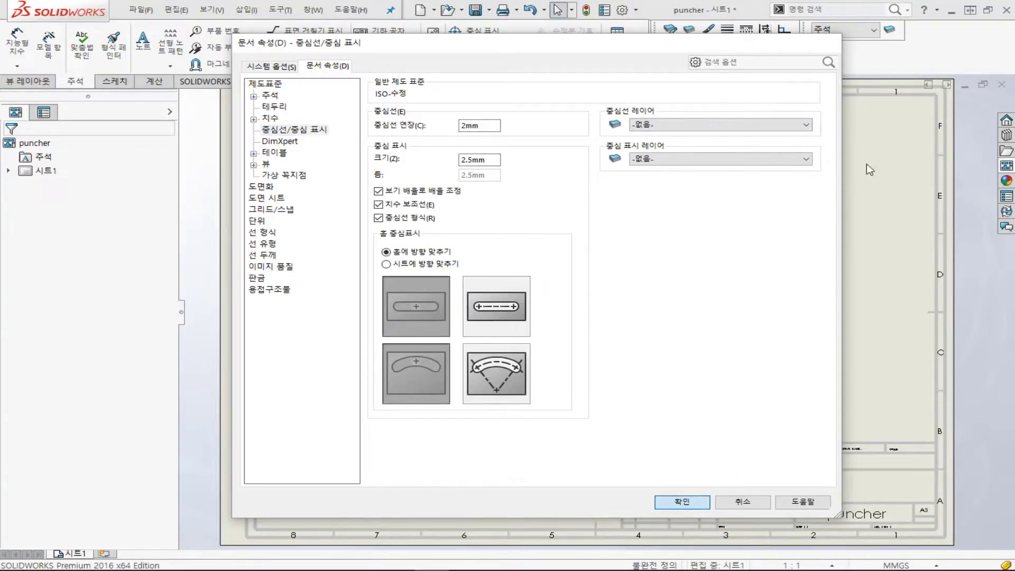
# Step: Add a new drawing layer named 중심선 for the centerlines
pyautogui.click(890, 30)
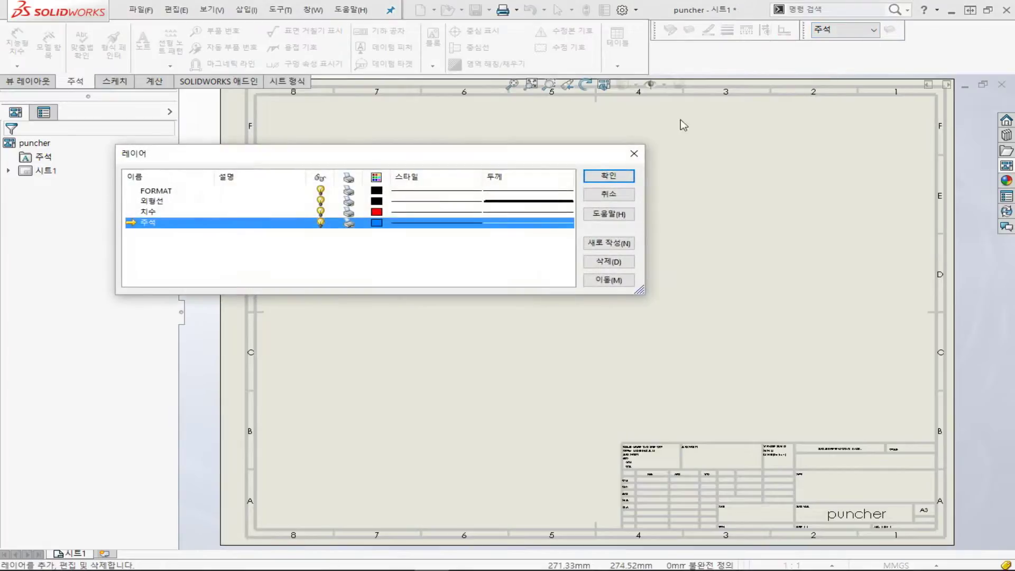
pyautogui.click(607, 244)
pyautogui.write('중심선')
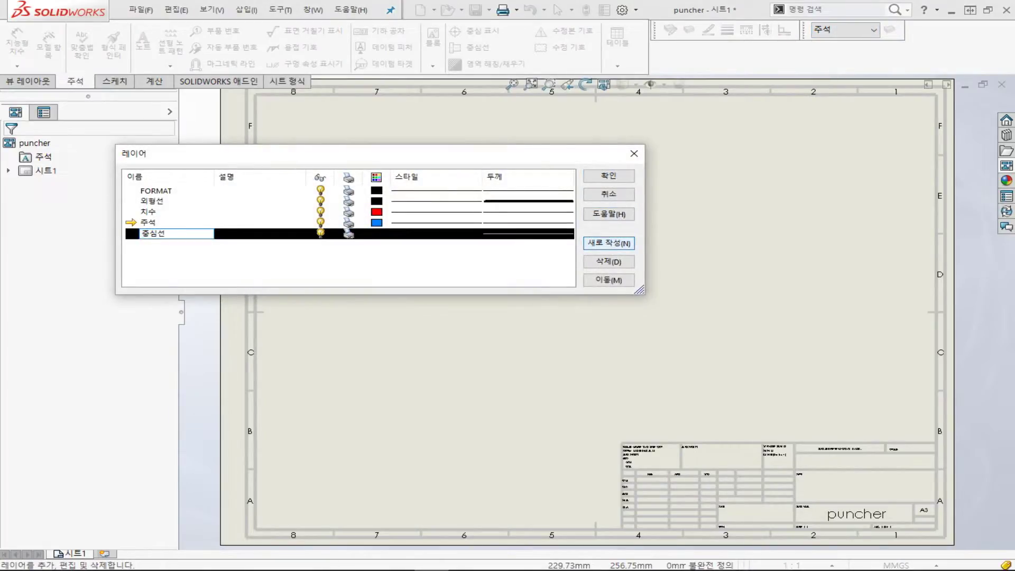
pyautogui.click(496, 243)
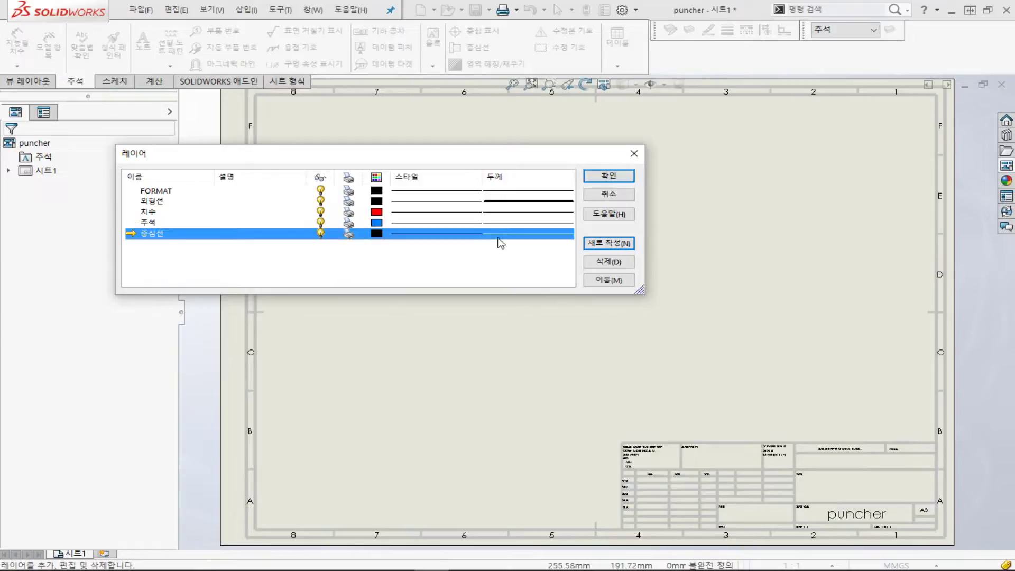
# Step: Choose a line style for the 중심선 layer and confirm the layer list
pyautogui.click(433, 234)
pyautogui.click(494, 253)
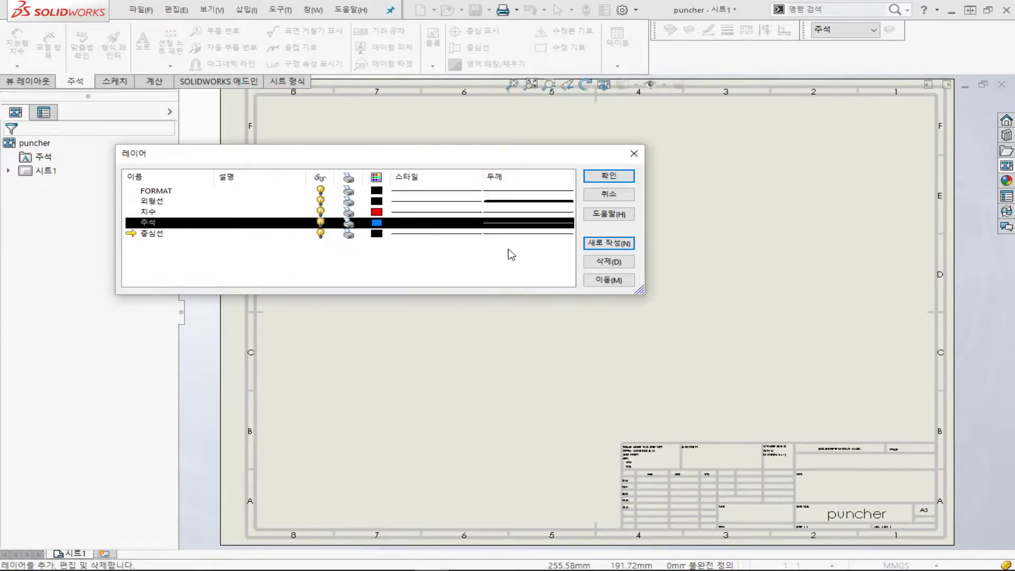
pyautogui.click(451, 234)
pyautogui.click(392, 275)
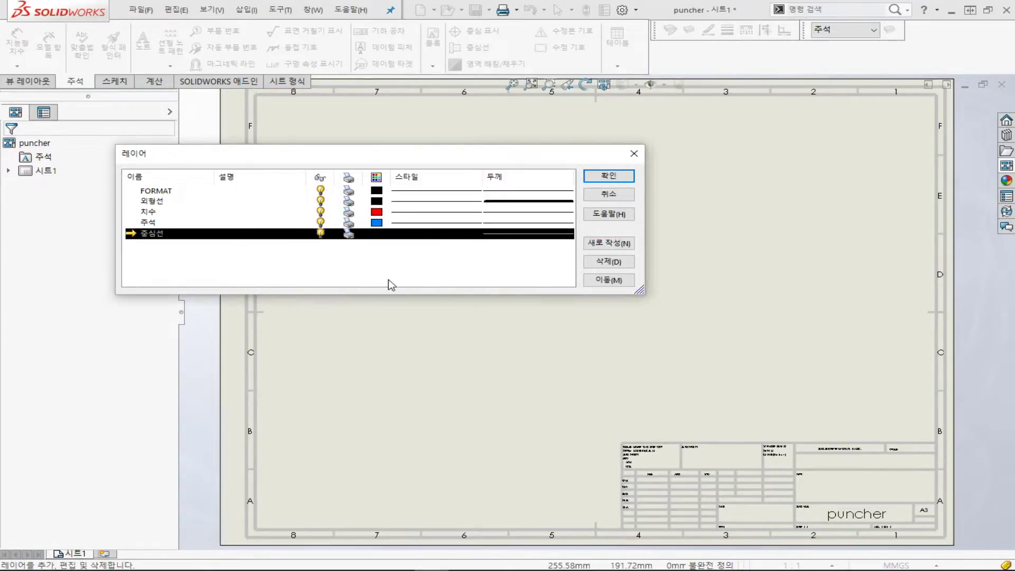
pyautogui.click(609, 176)
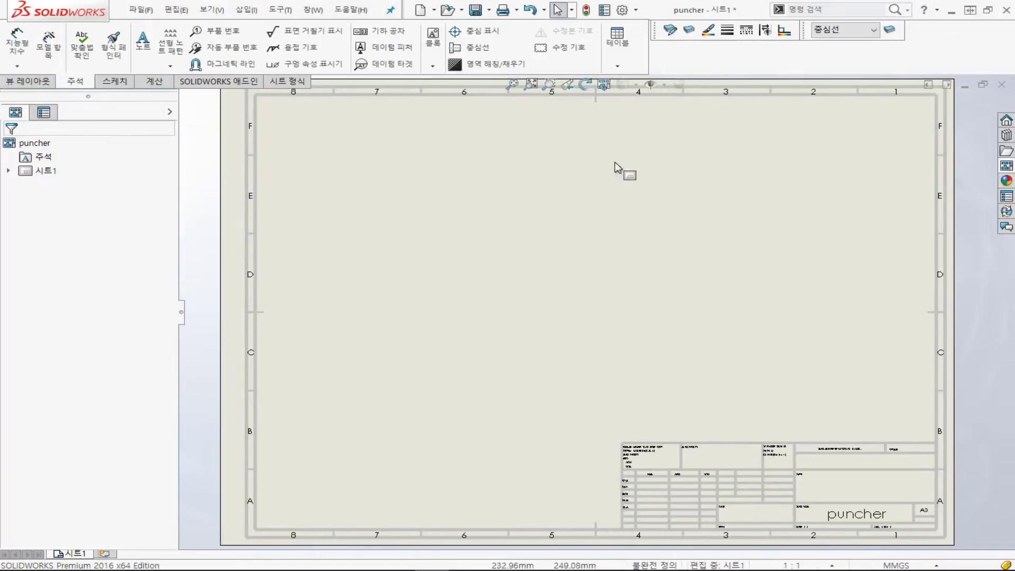
# Step: In the document's centerline/center mark settings, assign centerlines to the 중심선 layer
pyautogui.click(635, 10)
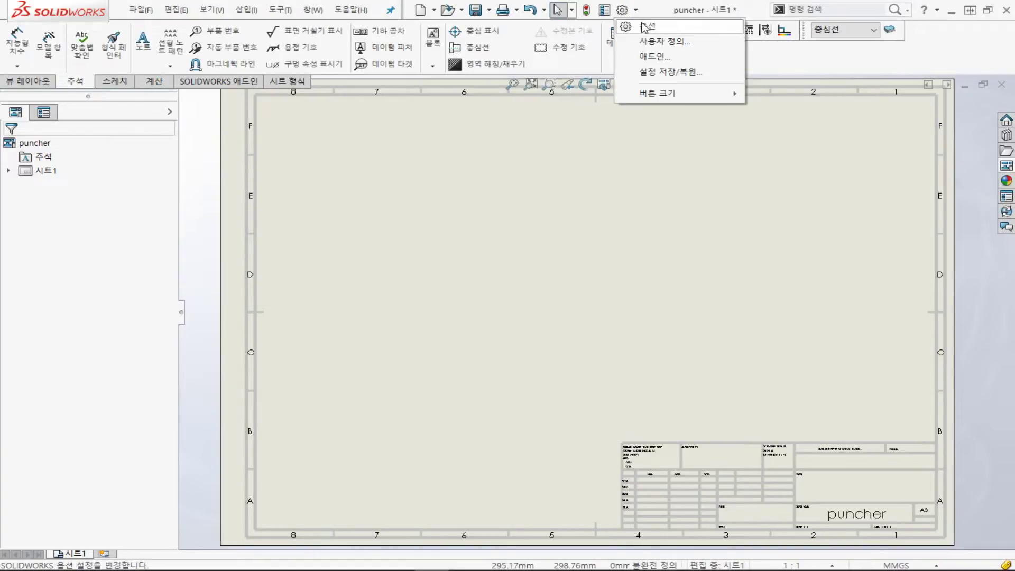
pyautogui.click(649, 22)
pyautogui.click(333, 67)
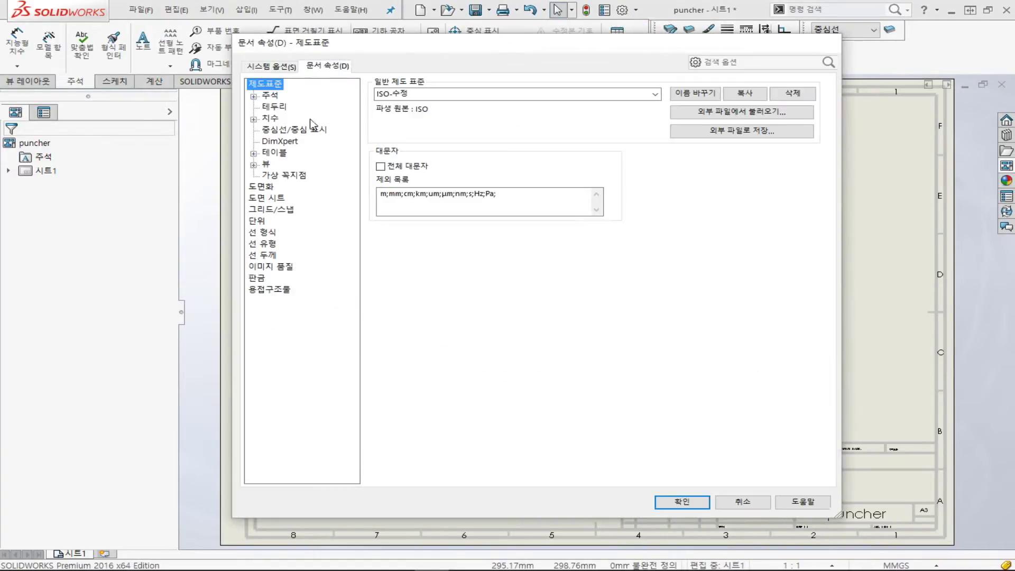
pyautogui.click(295, 130)
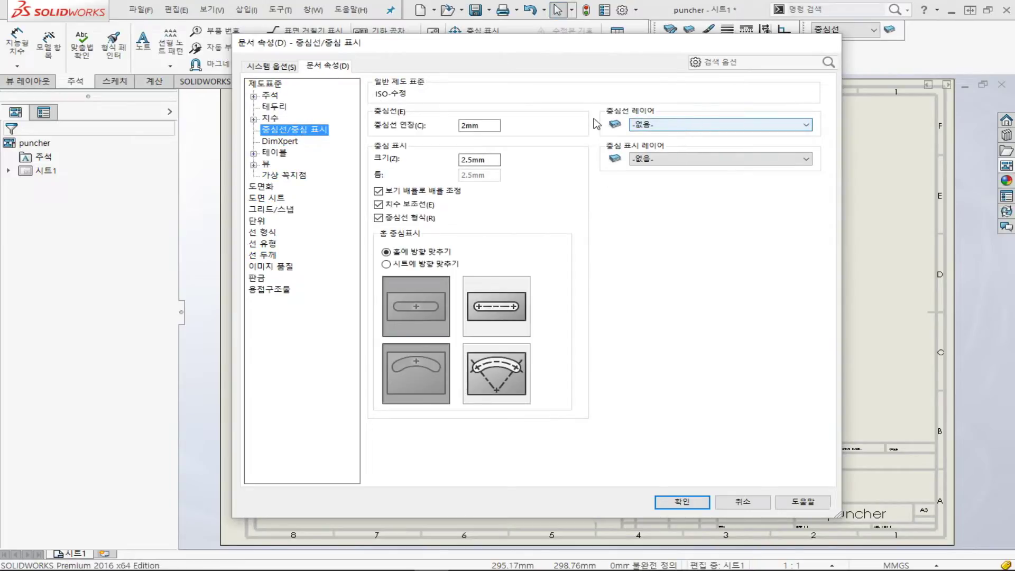
pyautogui.click(805, 126)
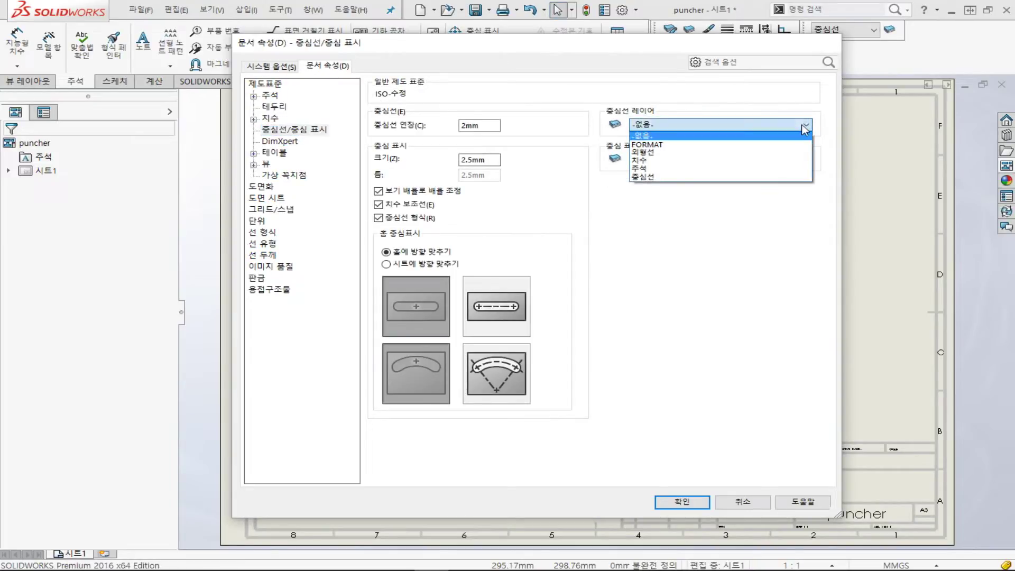
pyautogui.click(747, 177)
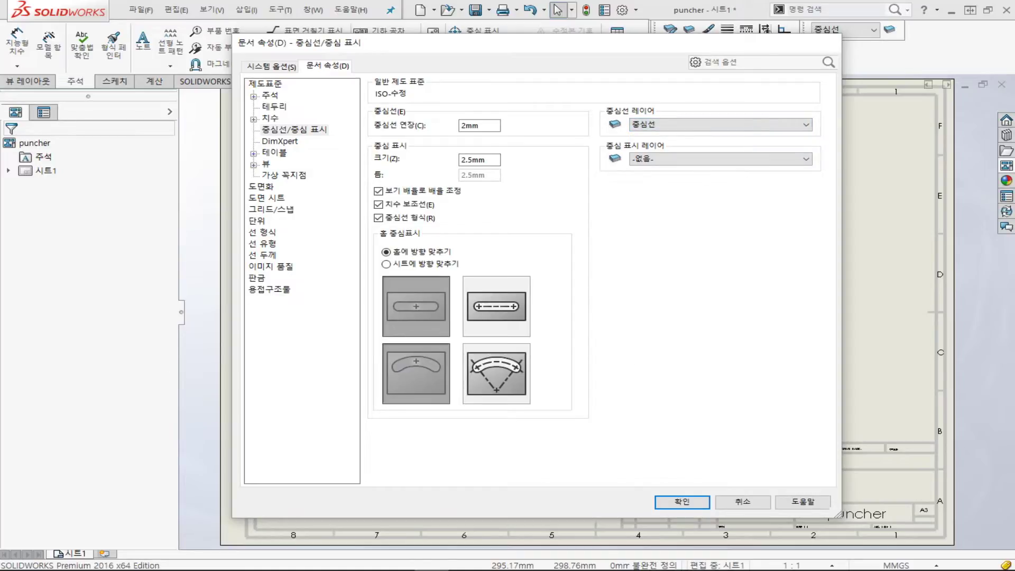
# Step: Review the detailing, units, line font, line style and line thickness settings, including the break line font, and apply the document properties
pyautogui.click(267, 187)
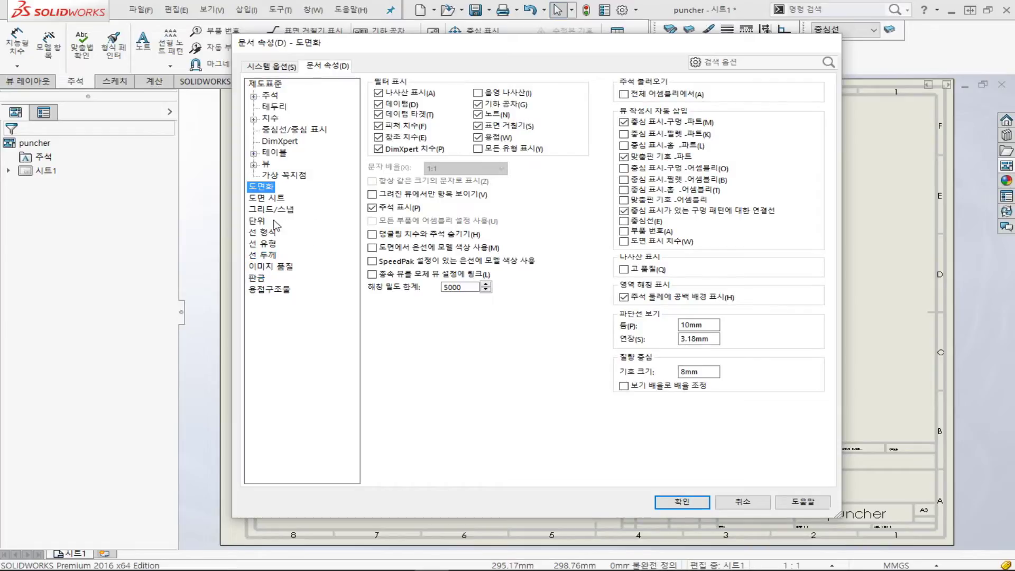
pyautogui.click(258, 221)
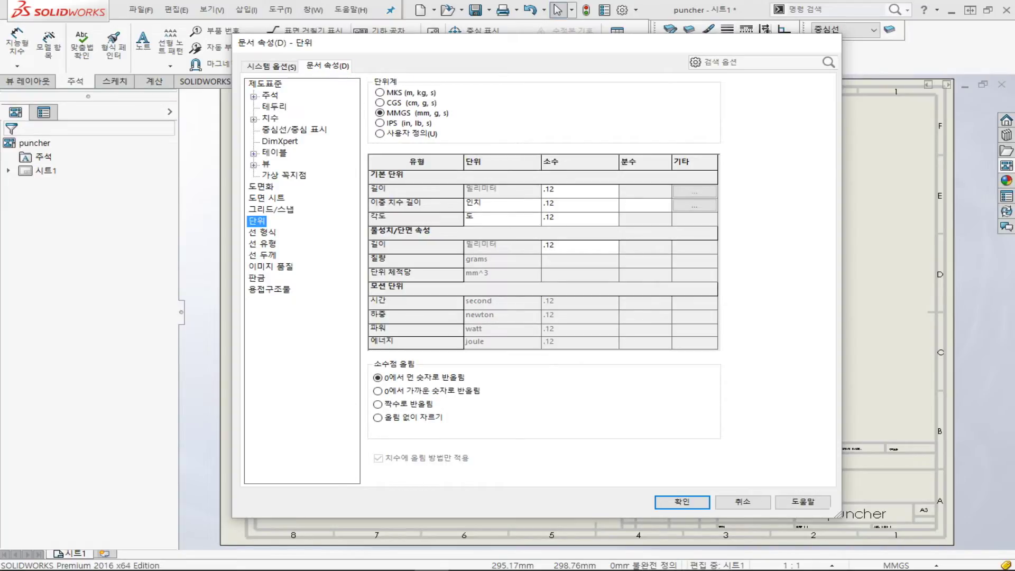
pyautogui.click(263, 233)
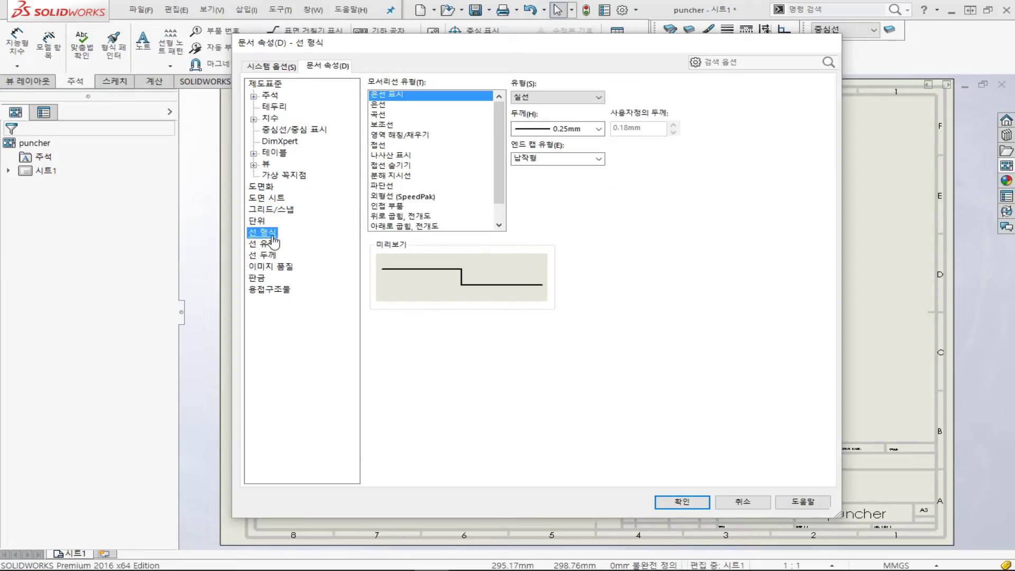
pyautogui.click(272, 244)
pyautogui.click(272, 256)
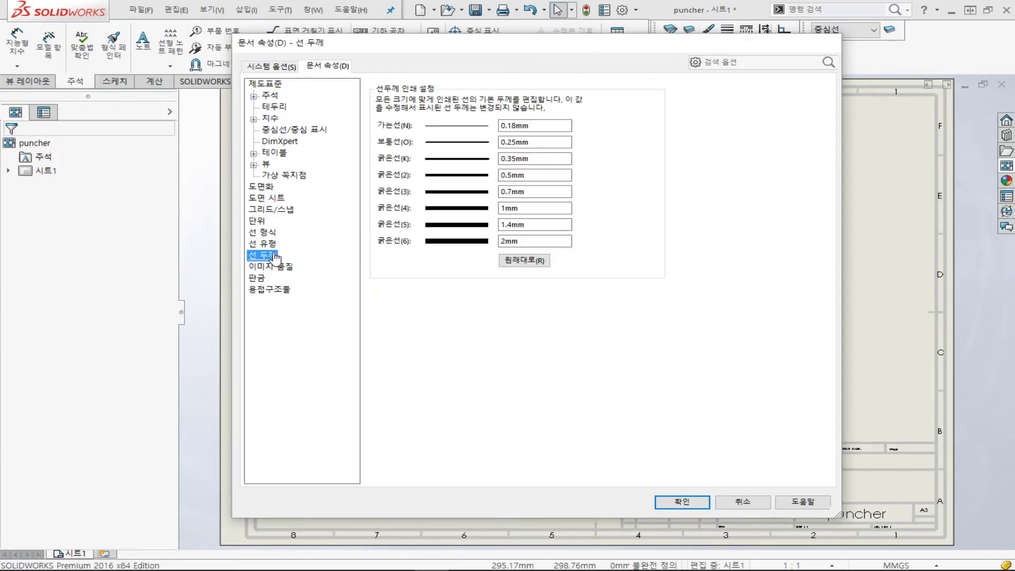
pyautogui.click(272, 244)
pyautogui.click(263, 232)
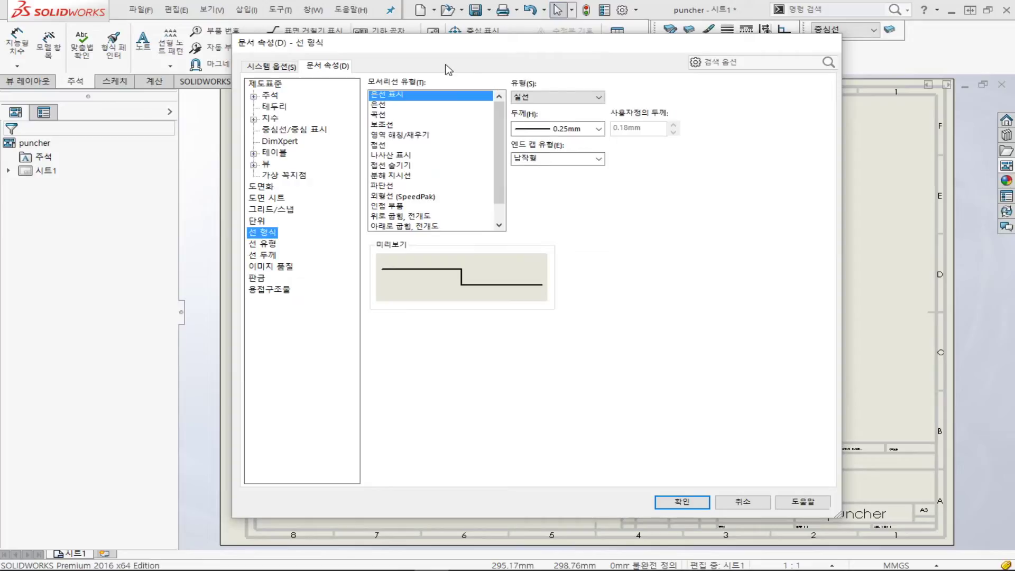
pyautogui.scroll(-2, 496, 177)
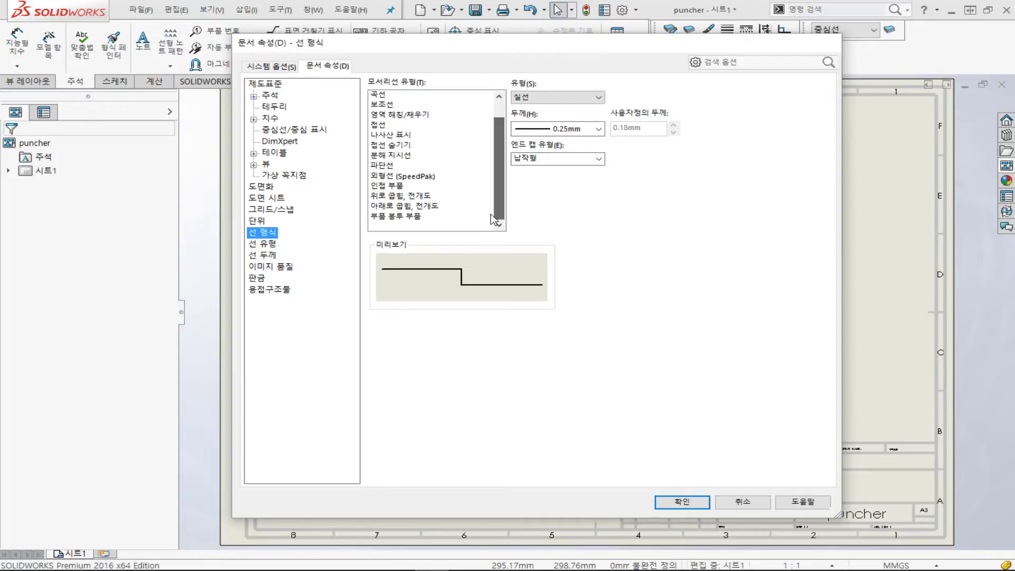
pyautogui.click(406, 167)
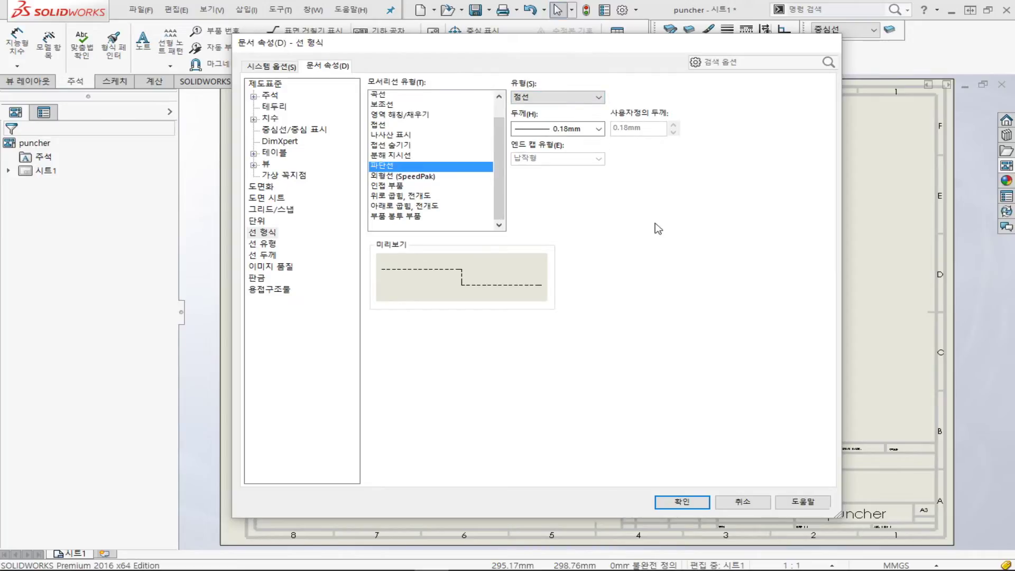
pyautogui.click(263, 243)
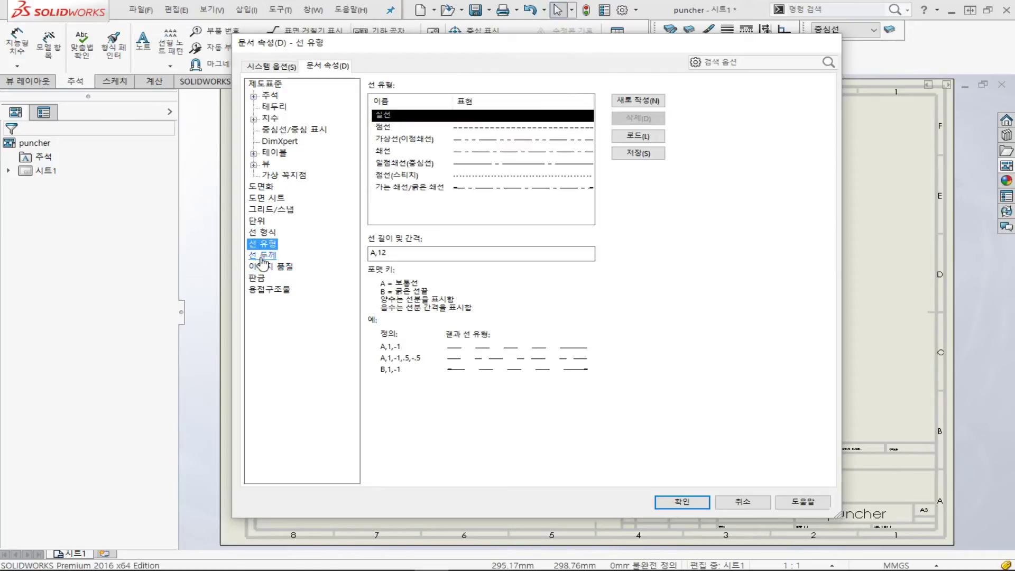
pyautogui.click(263, 257)
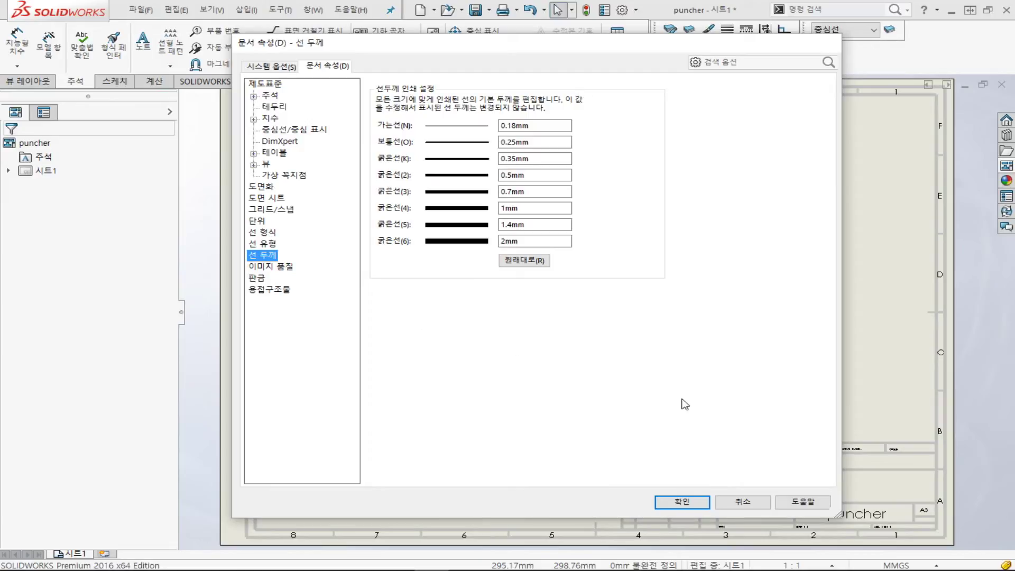
pyautogui.click(689, 504)
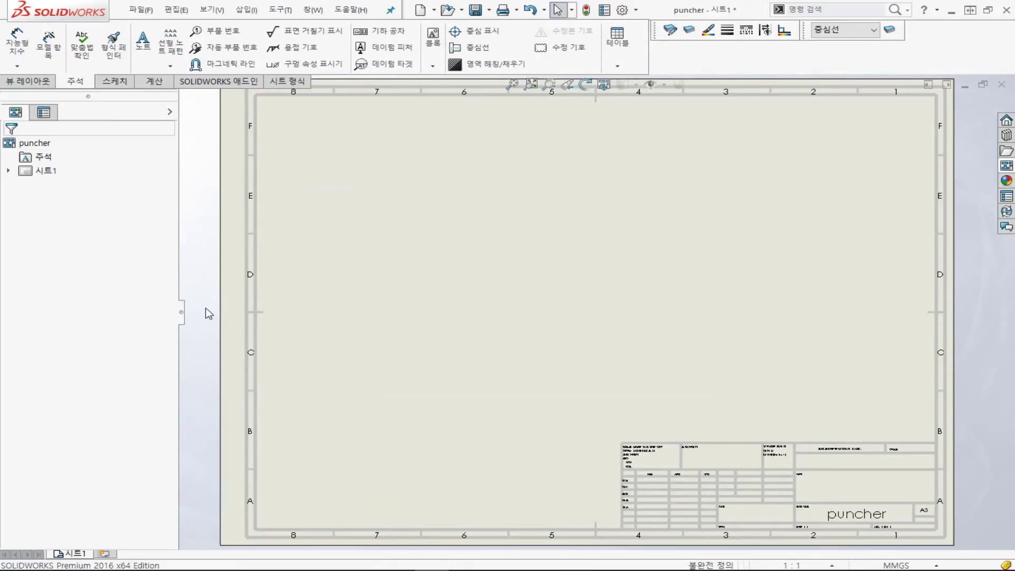